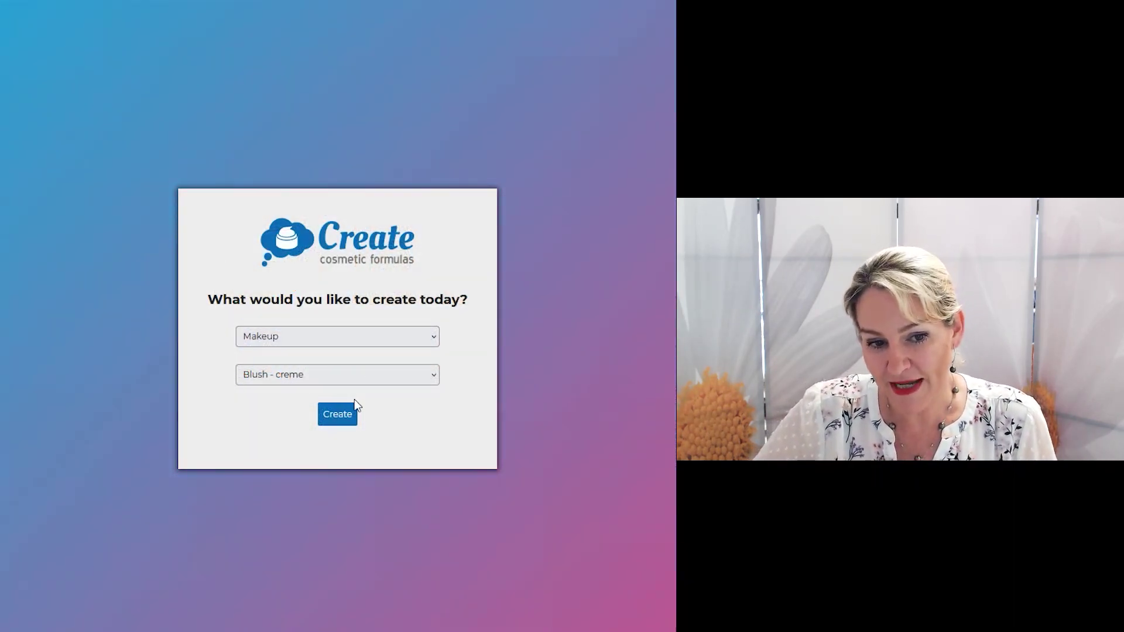
Pick 'Foundation - liquid - water based' from the makeup product types and create the formula.
{"action": "left_click", "coordinate": [356, 383]}
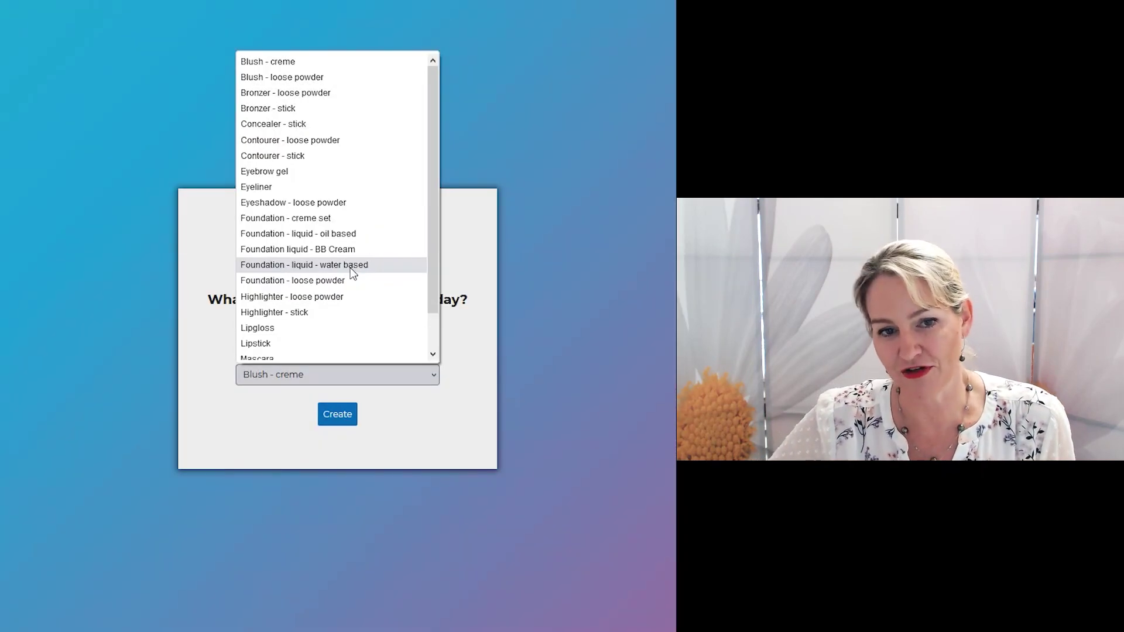
{"action": "left_click", "coordinate": [350, 267]}
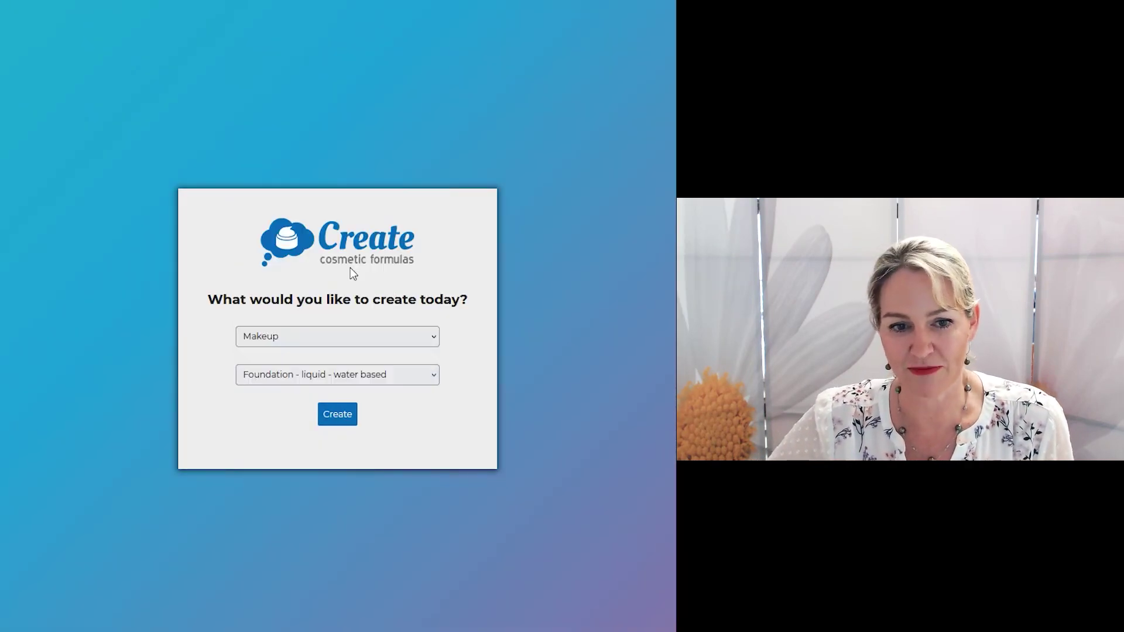
{"action": "left_click", "coordinate": [336, 415]}
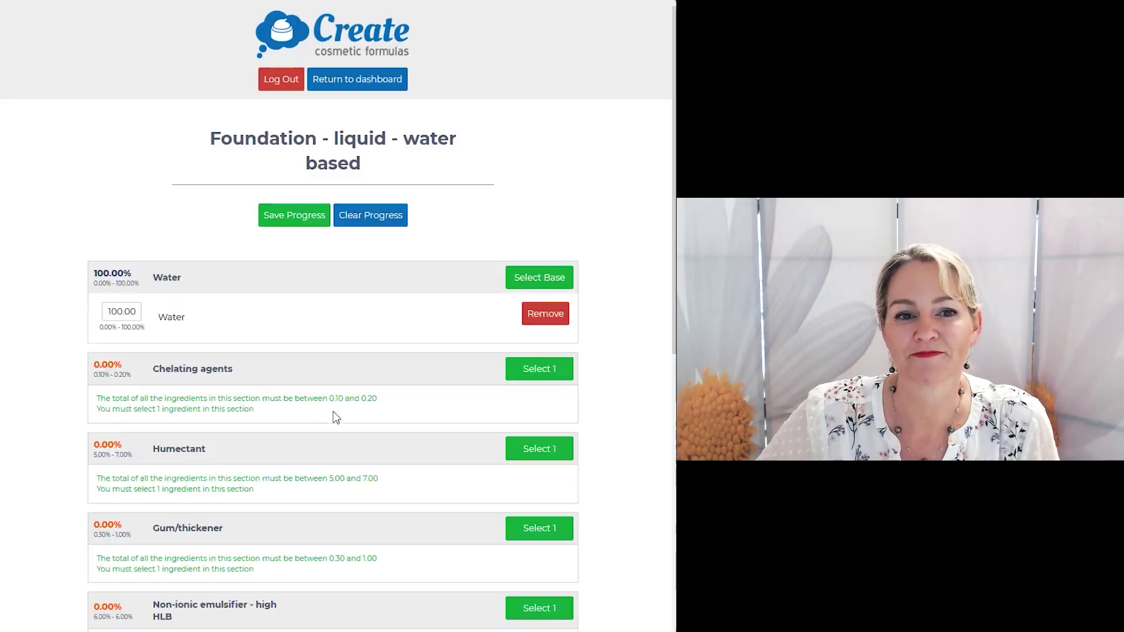
{"action": "scroll", "coordinate": [557, 304], "scroll_direction": "down", "scroll_amount": 5}
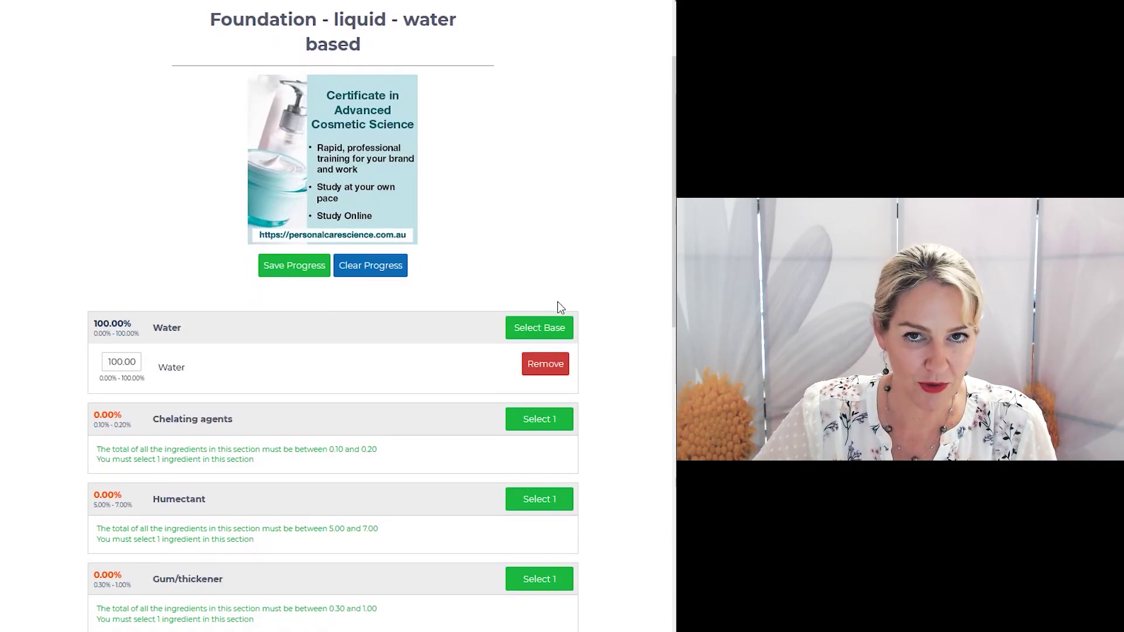
{"action": "scroll", "coordinate": [557, 301], "scroll_direction": "down", "scroll_amount": 3}
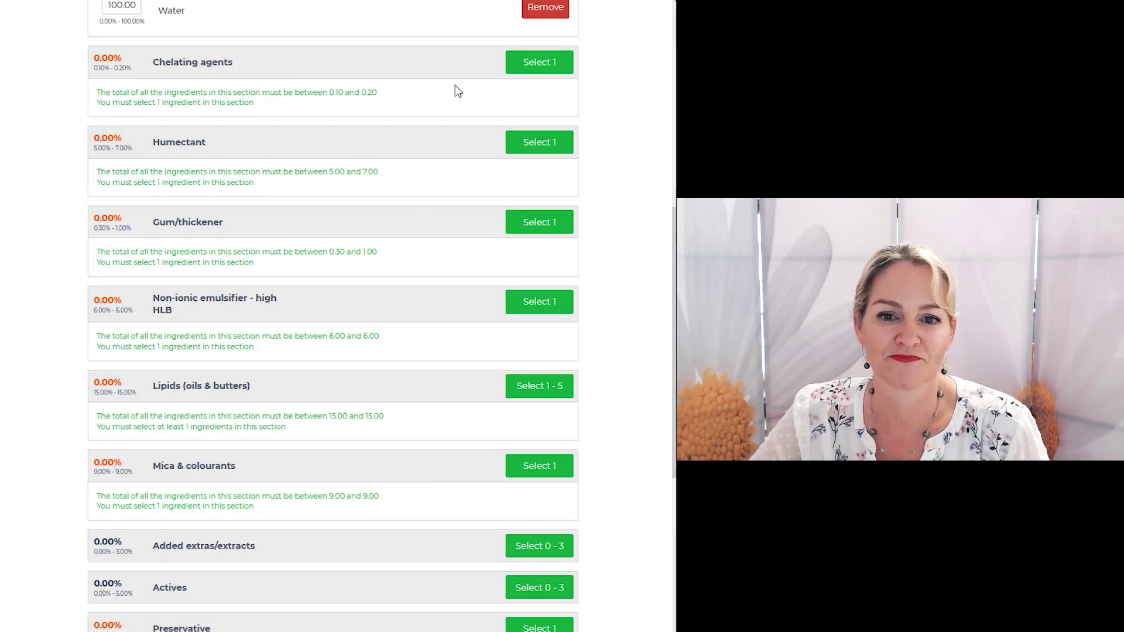
Add Sodium phytate (0.10%) as chelating agent and Glycerin (5.00%) as humectant.
{"action": "left_click", "coordinate": [539, 63]}
{"action": "left_click", "coordinate": [126, 452]}
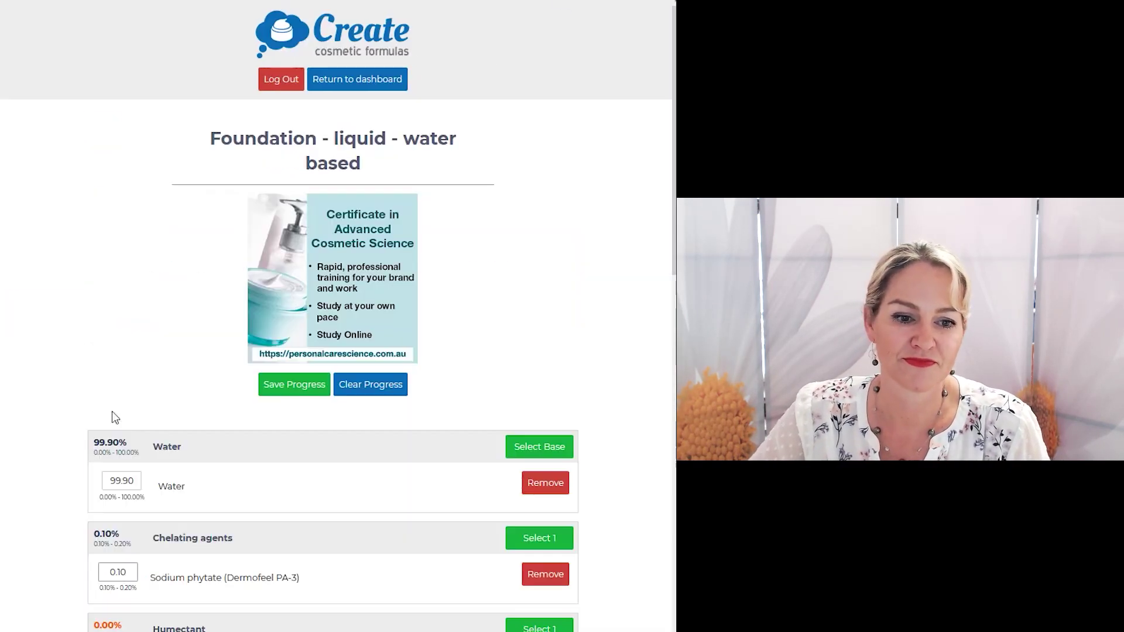
{"action": "scroll", "coordinate": [159, 485], "scroll_direction": "down", "scroll_amount": 3}
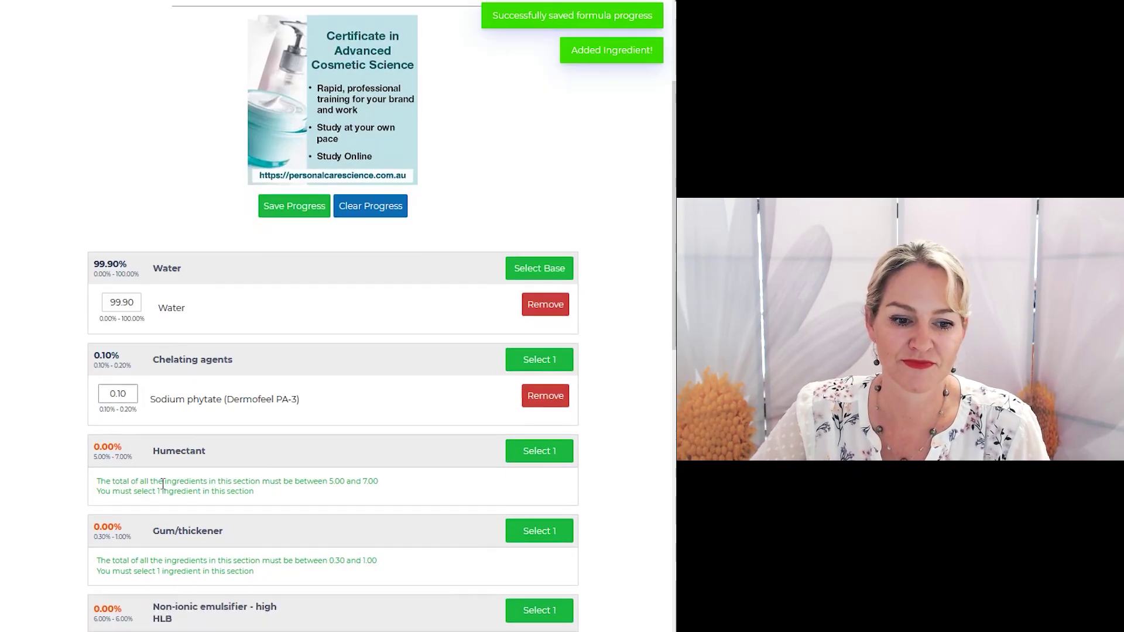
{"action": "left_click", "coordinate": [546, 453]}
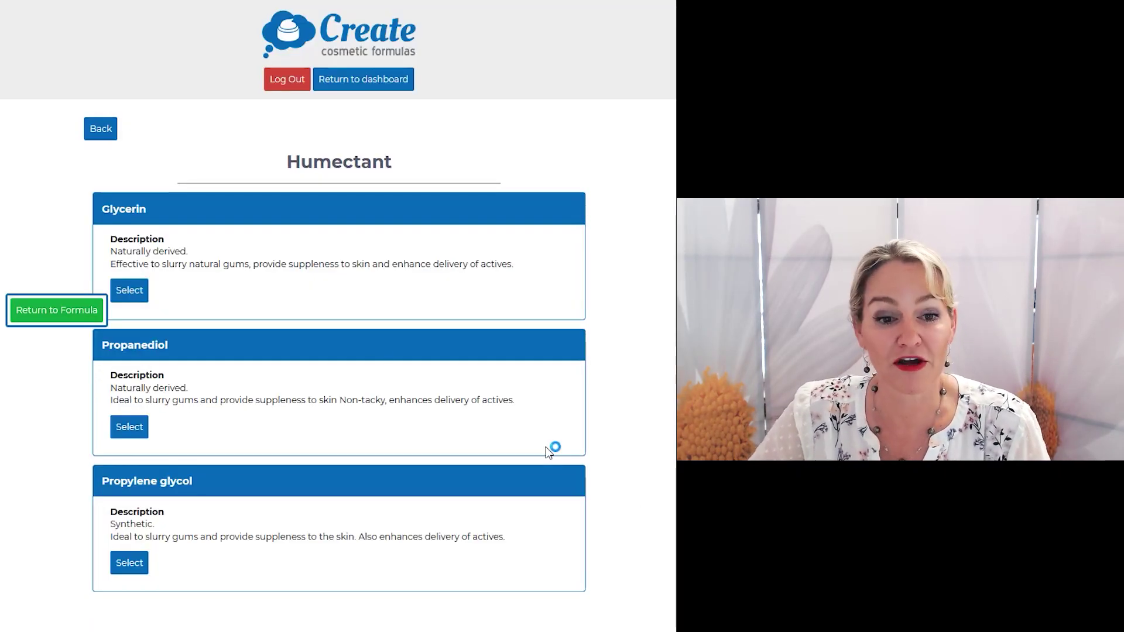
{"action": "left_click", "coordinate": [131, 291]}
{"action": "scroll", "coordinate": [186, 381], "scroll_direction": "down", "scroll_amount": 5}
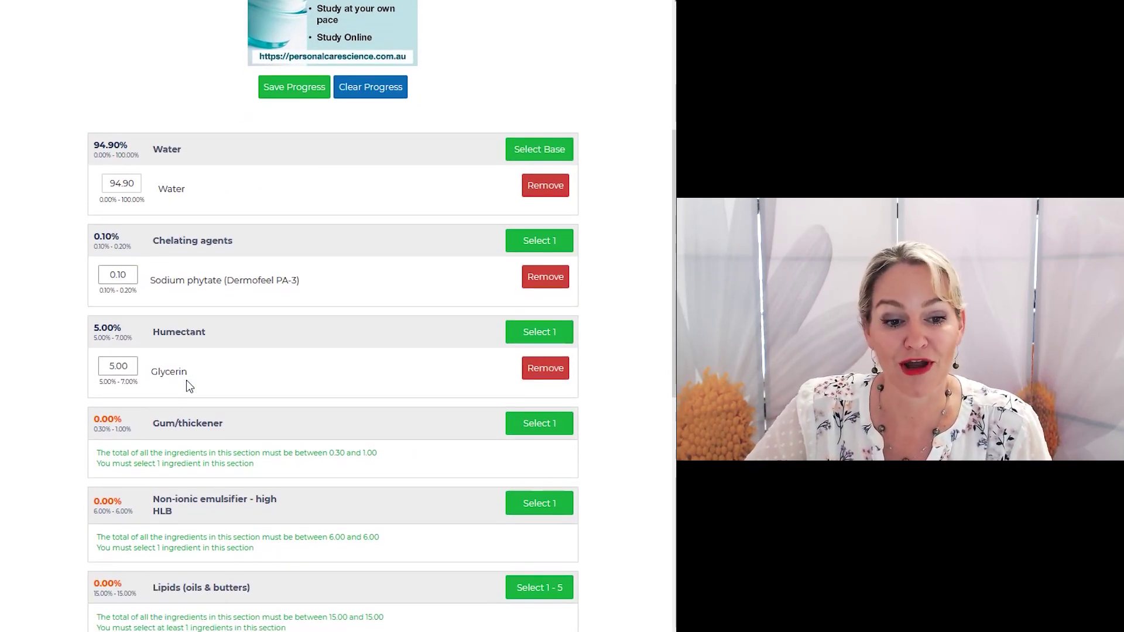
Add Solagum Tara gum (0.30%) as thickener and Natragem EW (6.00%) as high-HLB emulsifier.
{"action": "left_click", "coordinate": [514, 431]}
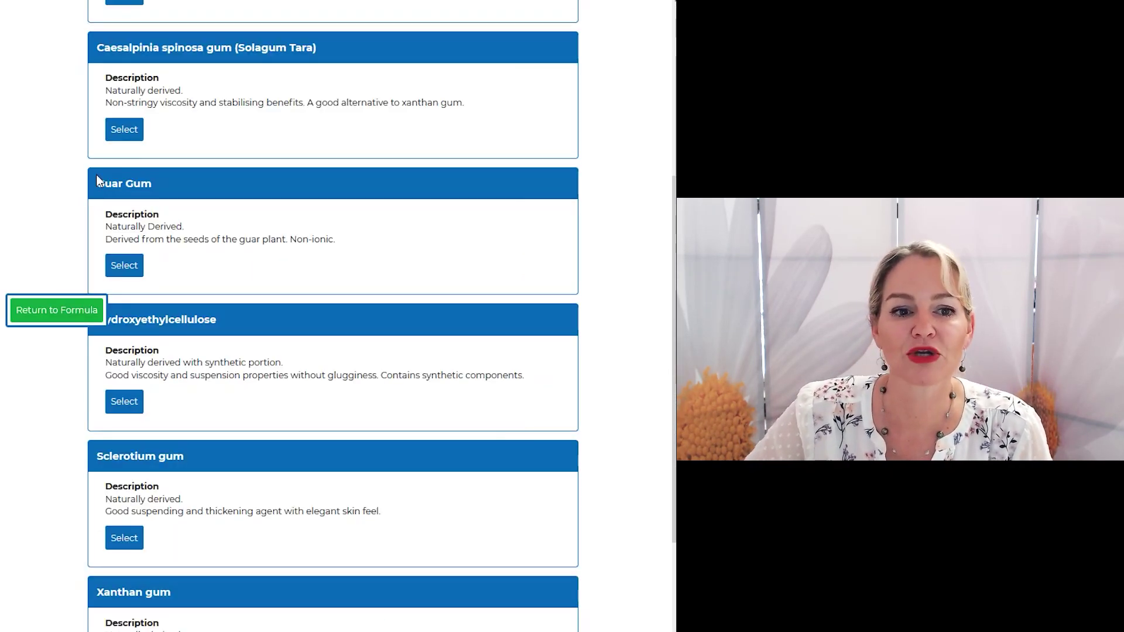
{"action": "left_click", "coordinate": [126, 130]}
{"action": "scroll", "coordinate": [284, 473], "scroll_direction": "down", "scroll_amount": 2}
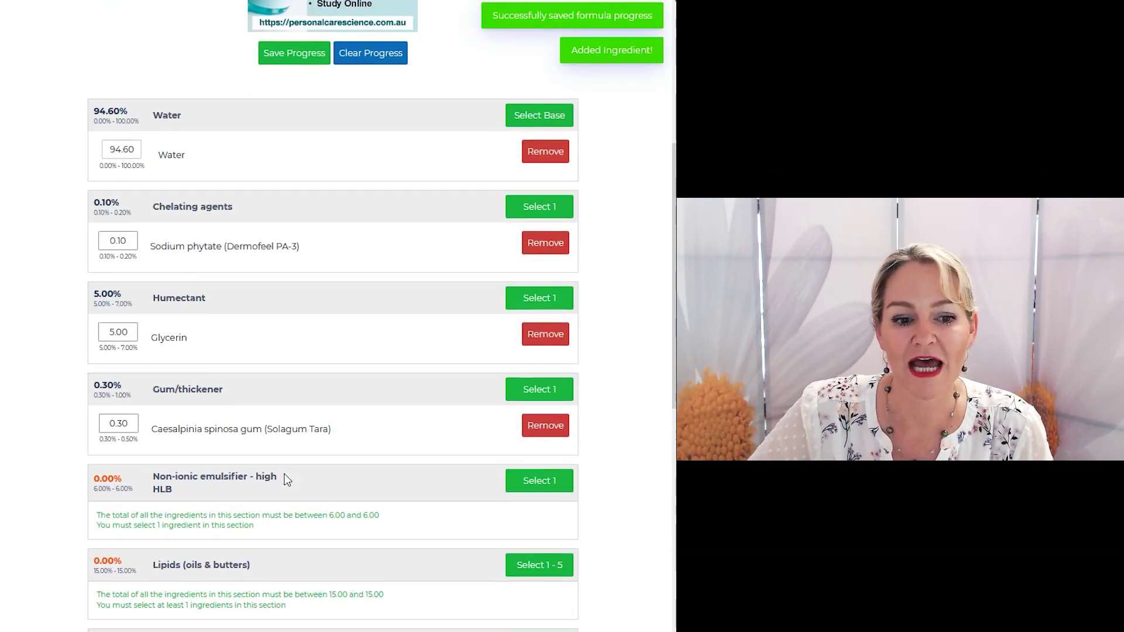
{"action": "left_click", "coordinate": [522, 408]}
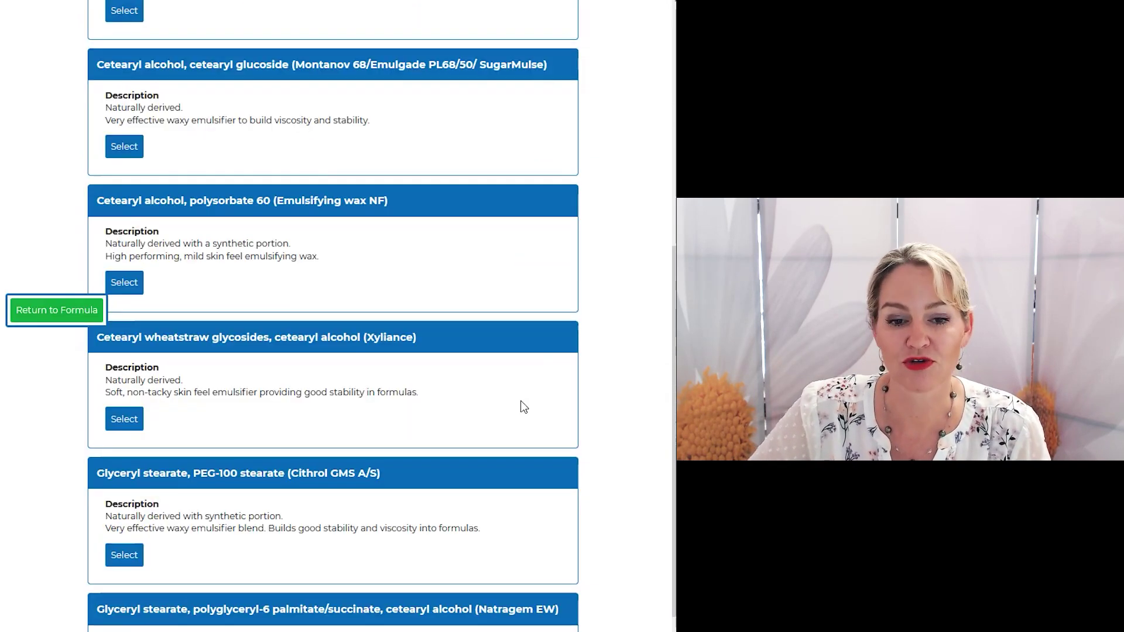
{"action": "scroll", "coordinate": [432, 242], "scroll_direction": "up", "scroll_amount": 6}
{"action": "scroll", "coordinate": [432, 241], "scroll_direction": "down", "scroll_amount": 7}
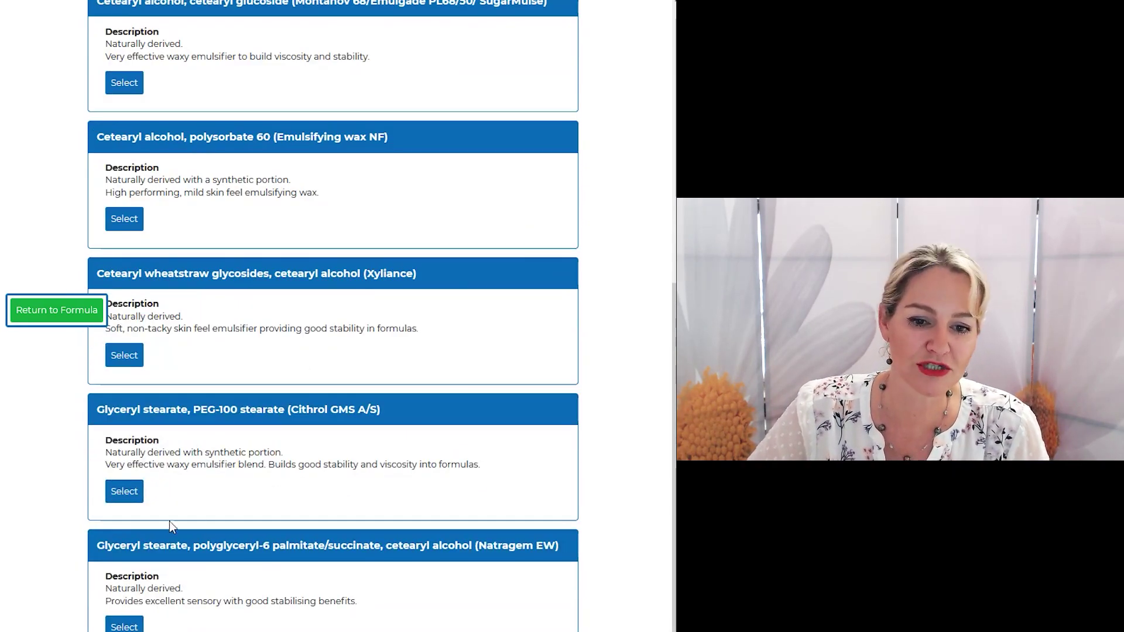
{"action": "left_click", "coordinate": [124, 627]}
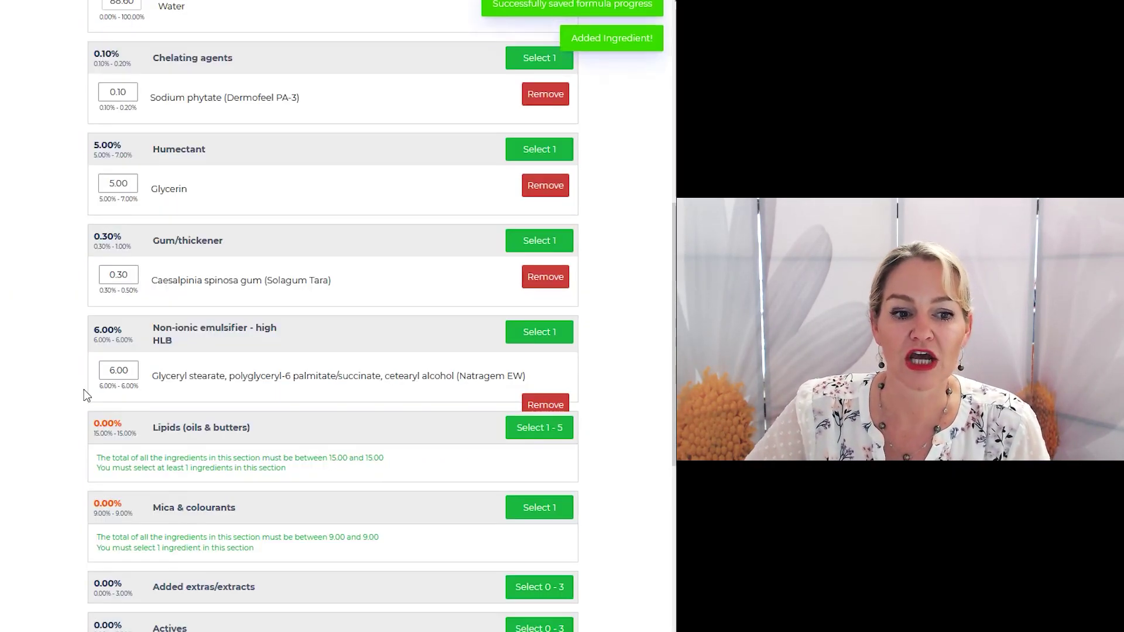
{"action": "scroll", "coordinate": [346, 375], "scroll_direction": "down", "scroll_amount": 2}
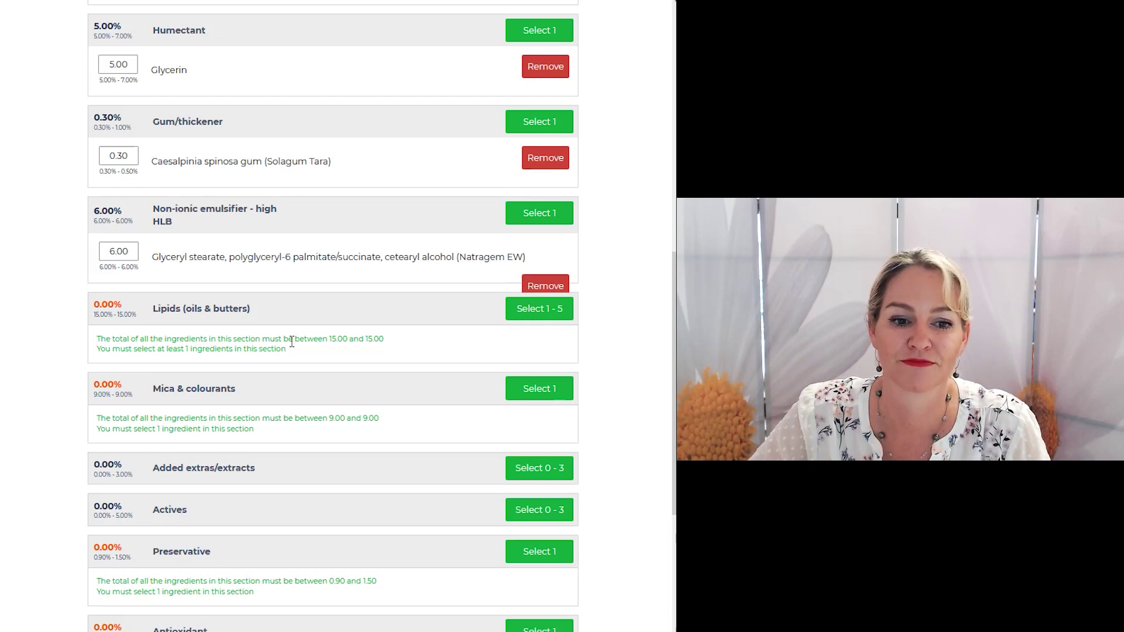
{"action": "left_click", "coordinate": [530, 313]}
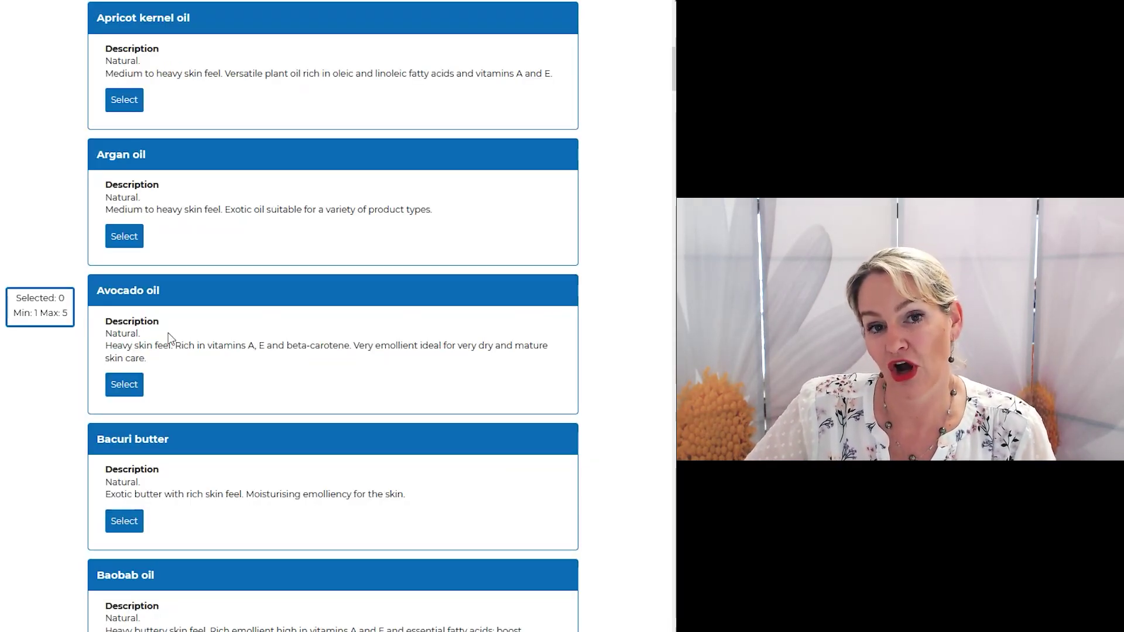
Select Baobab oil and Caprylic/Capric Triglycerides (Myritol 318) for the Lipids section.
{"action": "scroll", "coordinate": [199, 339], "scroll_direction": "down", "scroll_amount": 6}
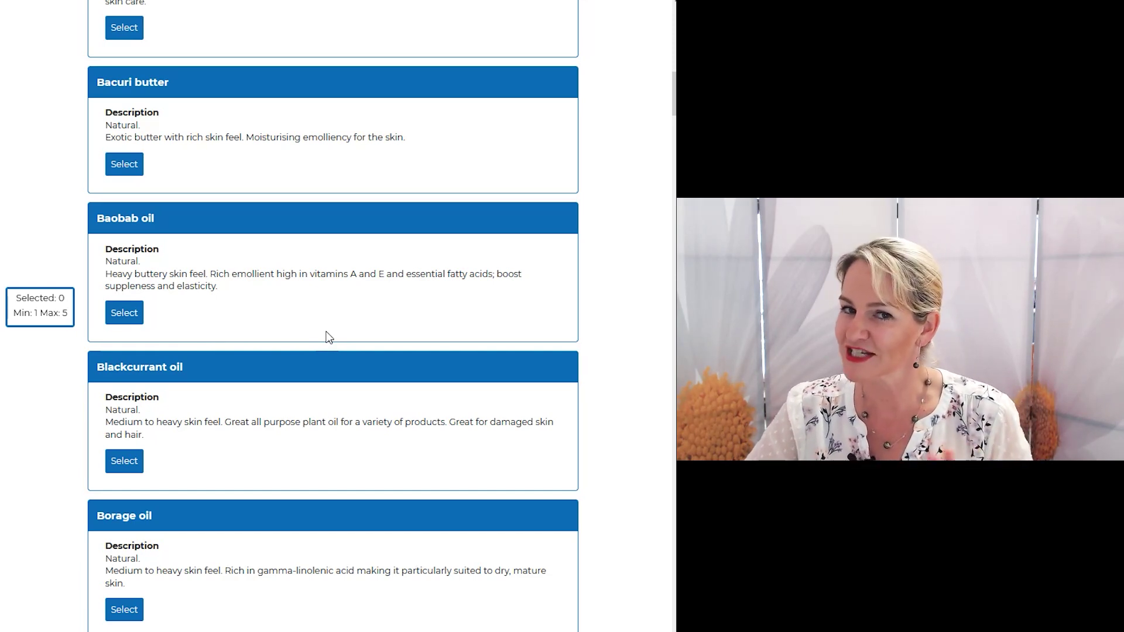
{"action": "left_click", "coordinate": [129, 316]}
{"action": "scroll", "coordinate": [135, 332], "scroll_direction": "down", "scroll_amount": 10}
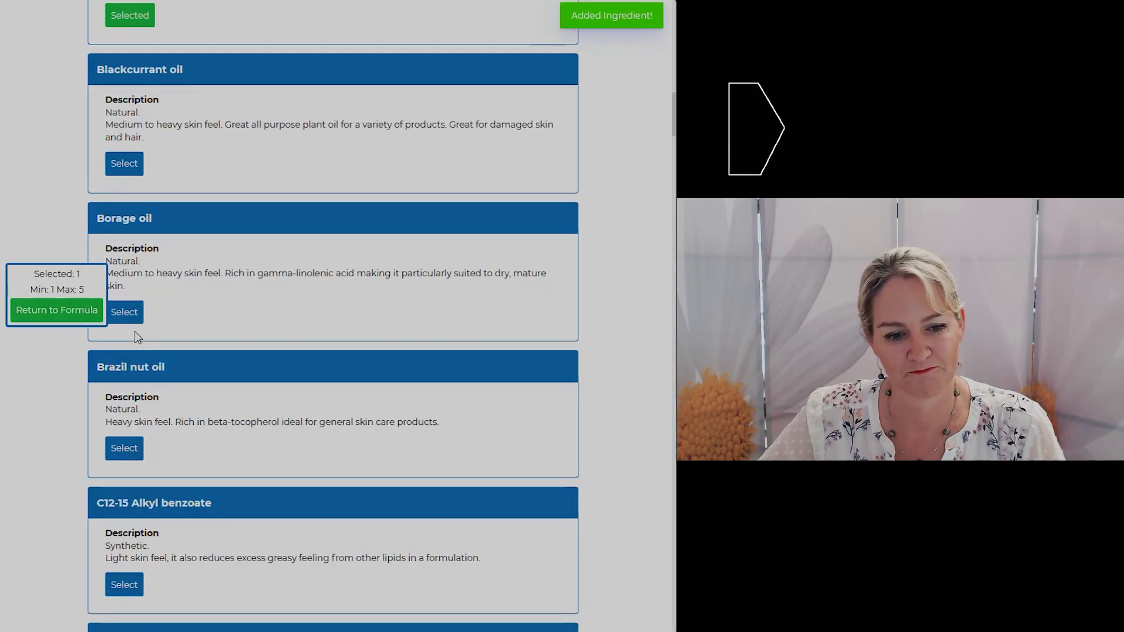
{"action": "left_click", "coordinate": [128, 582]}
{"action": "left_click", "coordinate": [57, 310]}
Set Baobab oil to 3 and Myritol 318 to 12, totalling 15.00% lipids.
{"action": "scroll", "coordinate": [117, 410], "scroll_direction": "down", "scroll_amount": 8}
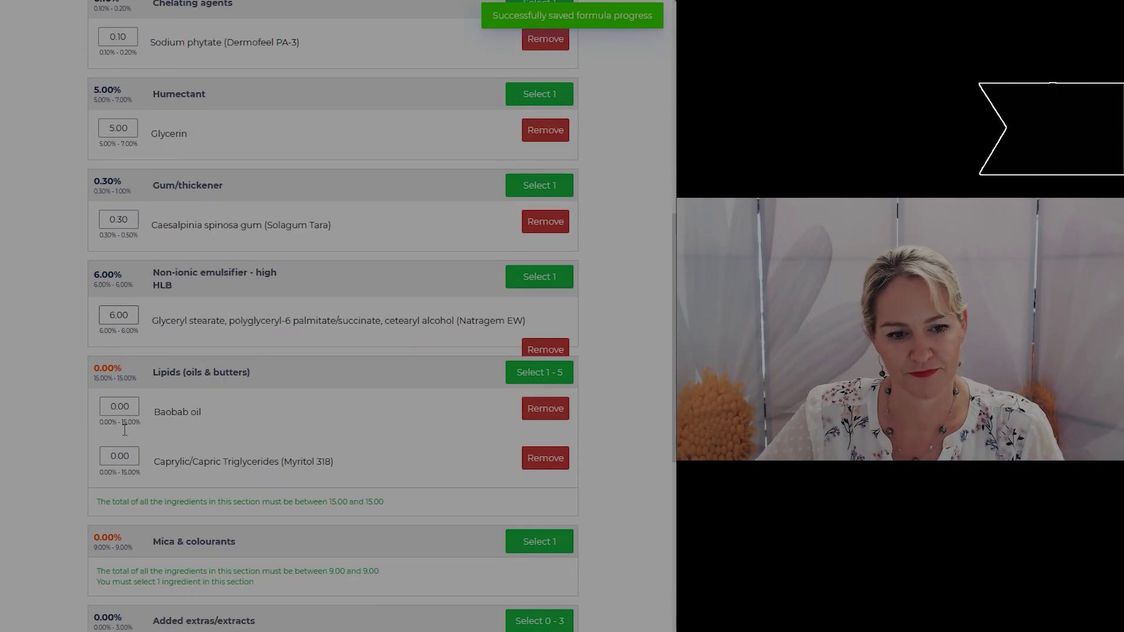
{"action": "left_click", "coordinate": [106, 408]}
{"action": "type", "text": "3"}
{"action": "key", "text": "Tab"}
{"action": "type", "text": "12"}
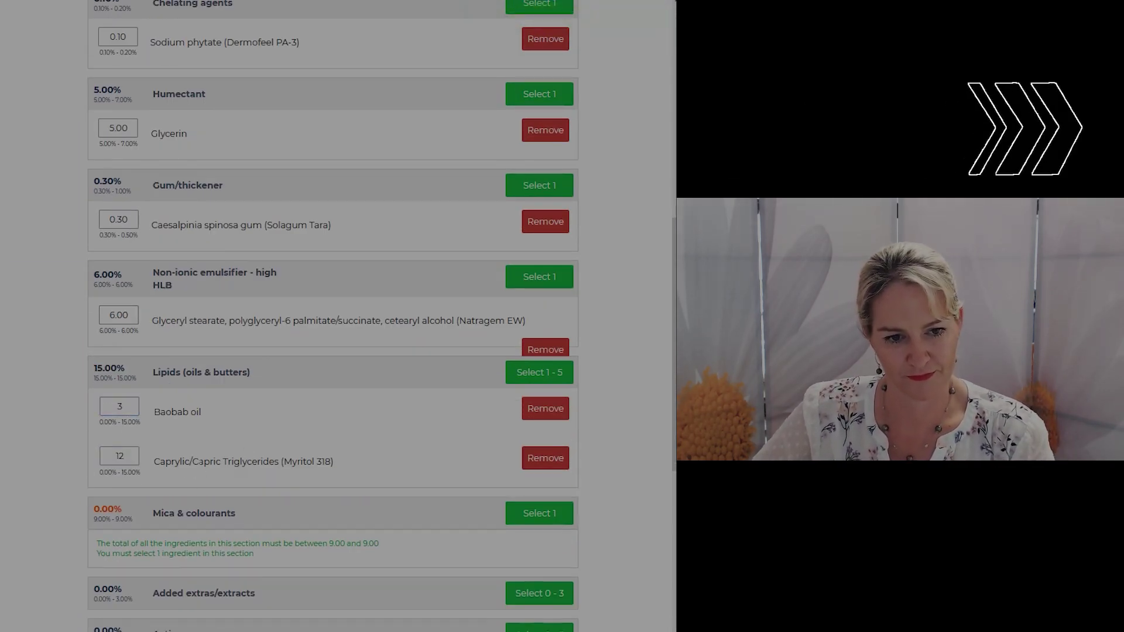
{"action": "scroll", "coordinate": [295, 418], "scroll_direction": "down", "scroll_amount": 2}
{"action": "scroll", "coordinate": [399, 390], "scroll_direction": "down", "scroll_amount": 2}
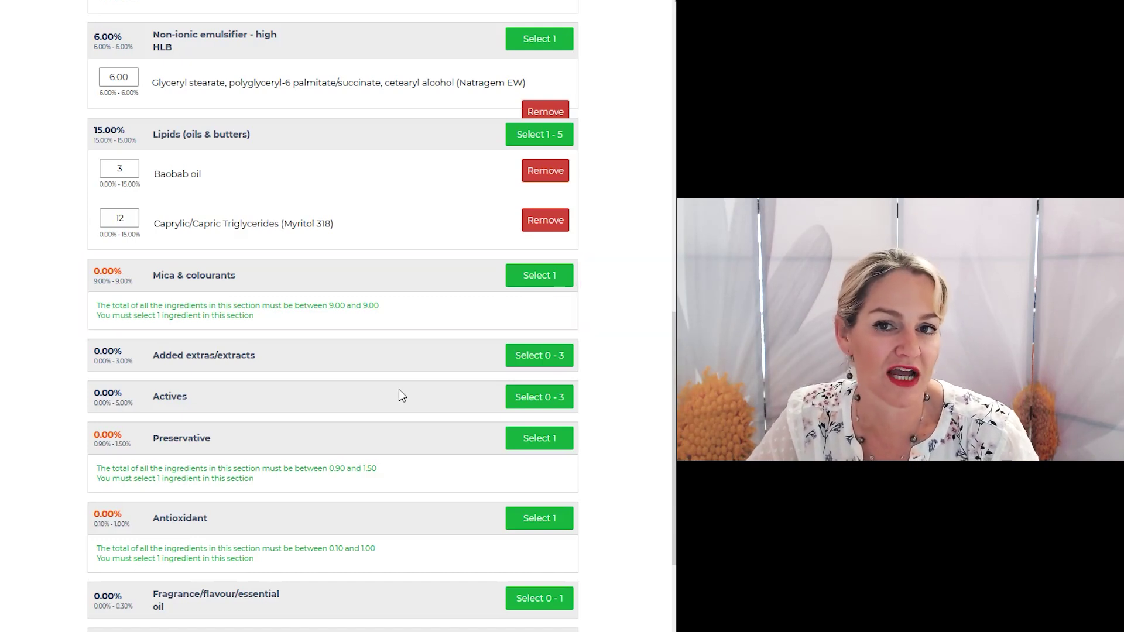
Add Skin colour blend (9.00%) as the colourant, plus Cranberry and Davidson plum extracts.
{"action": "left_click", "coordinate": [534, 276]}
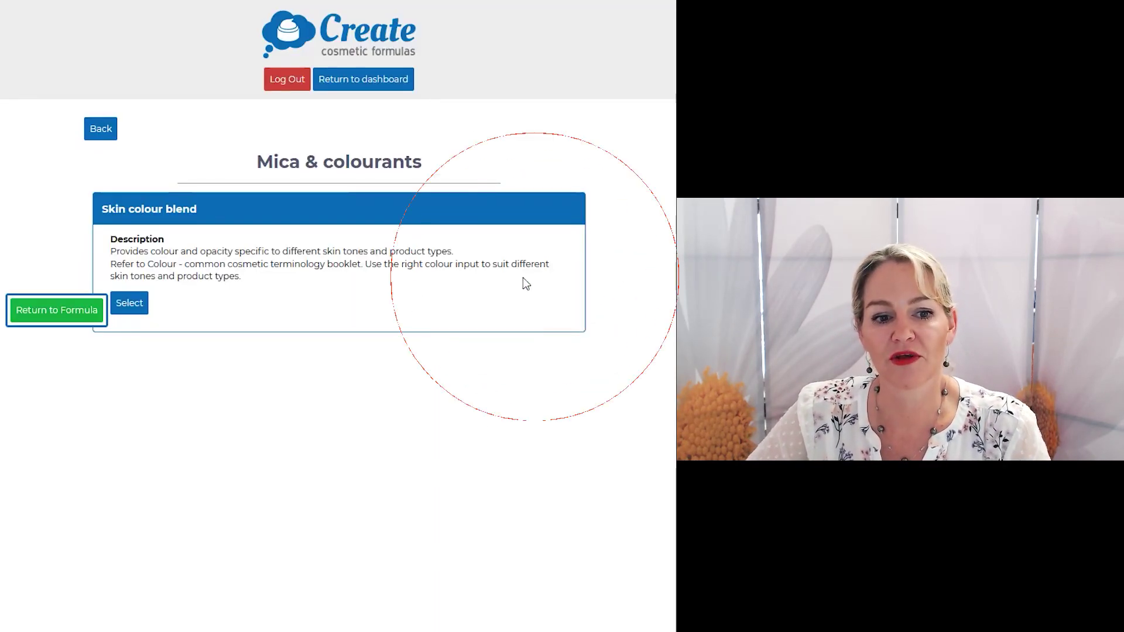
{"action": "left_click", "coordinate": [139, 311]}
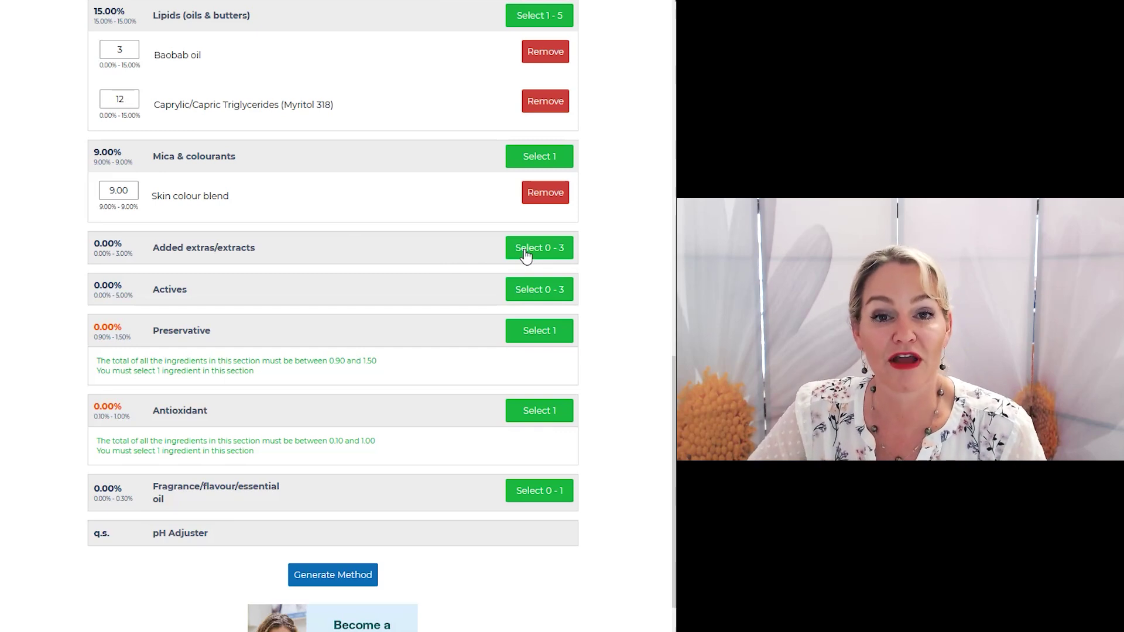
{"action": "left_click", "coordinate": [526, 251]}
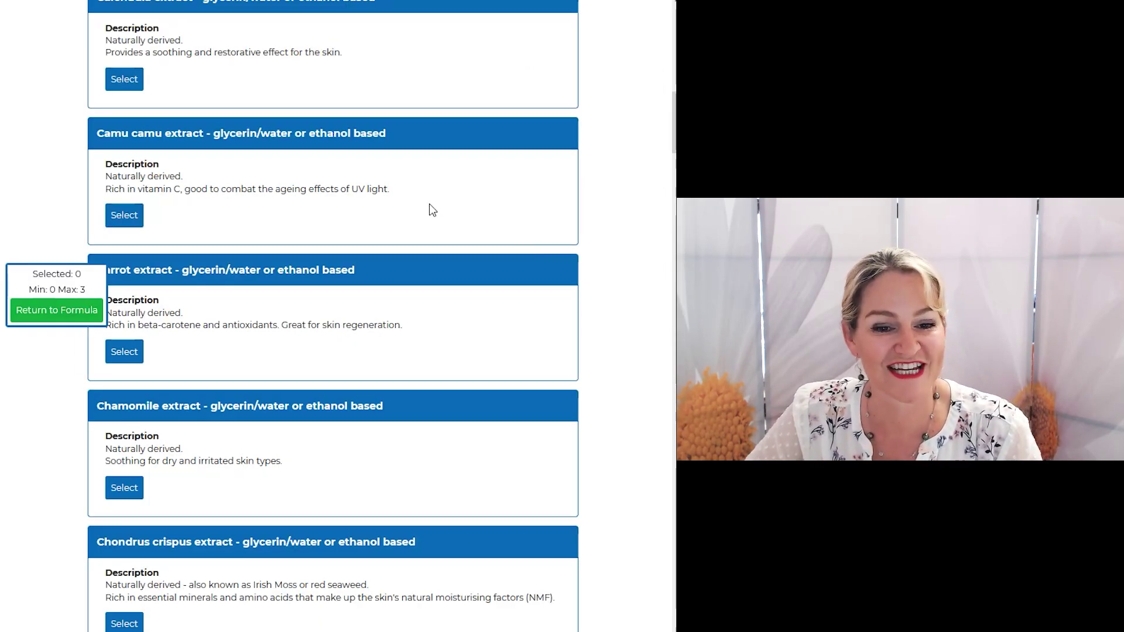
{"action": "scroll", "coordinate": [429, 205], "scroll_direction": "down", "scroll_amount": 5}
{"action": "left_click", "coordinate": [134, 468]}
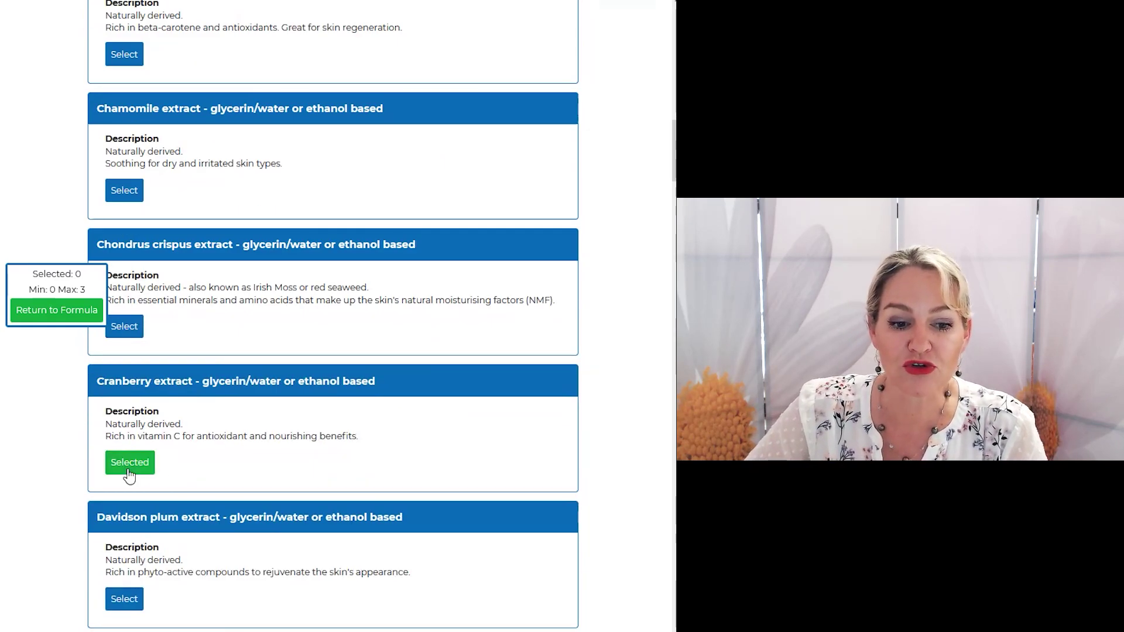
{"action": "scroll", "coordinate": [130, 375], "scroll_direction": "down", "scroll_amount": 4}
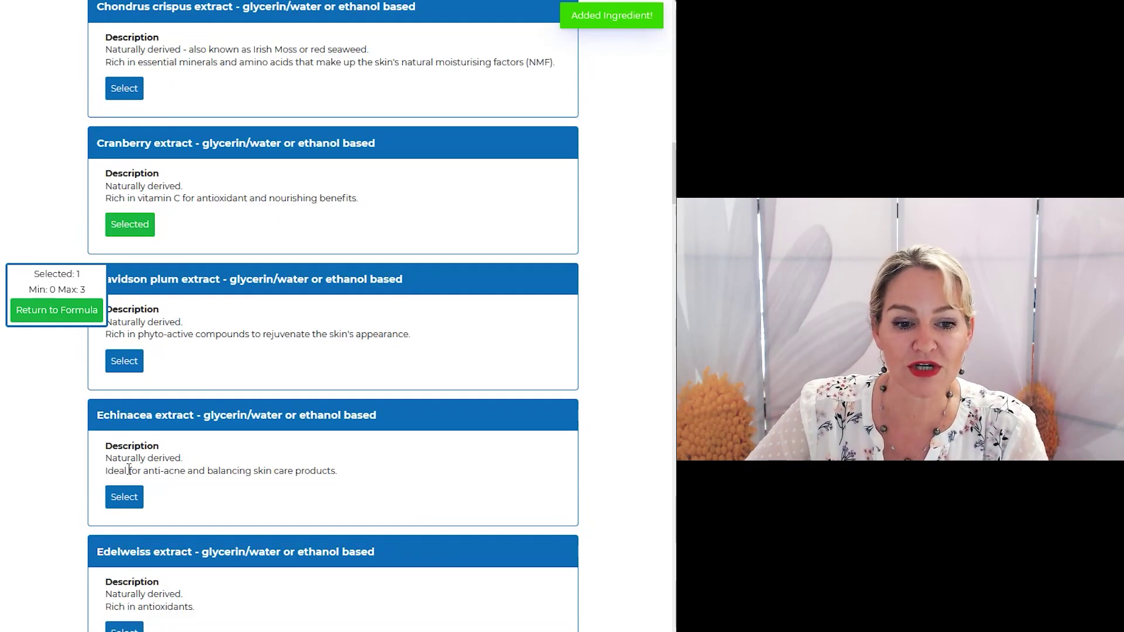
{"action": "left_click", "coordinate": [124, 361]}
Set the Cranberry and Davidson plum extract amounts to 1 each.
{"action": "left_click", "coordinate": [46, 310]}
{"action": "scroll", "coordinate": [239, 325], "scroll_direction": "down", "scroll_amount": 15}
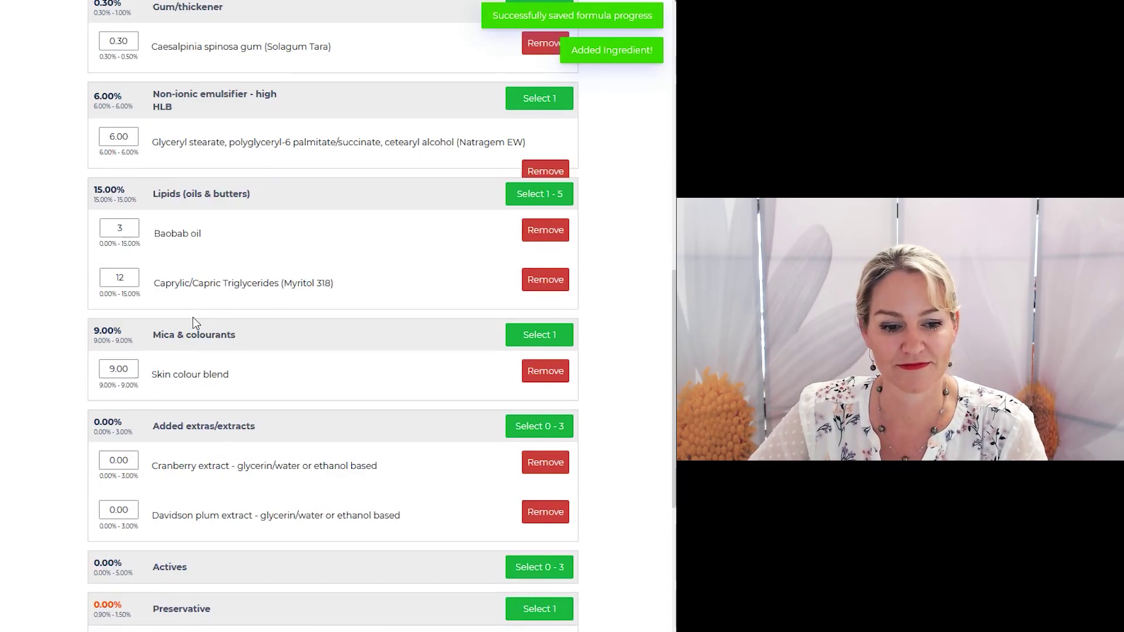
{"action": "left_click", "coordinate": [132, 226]}
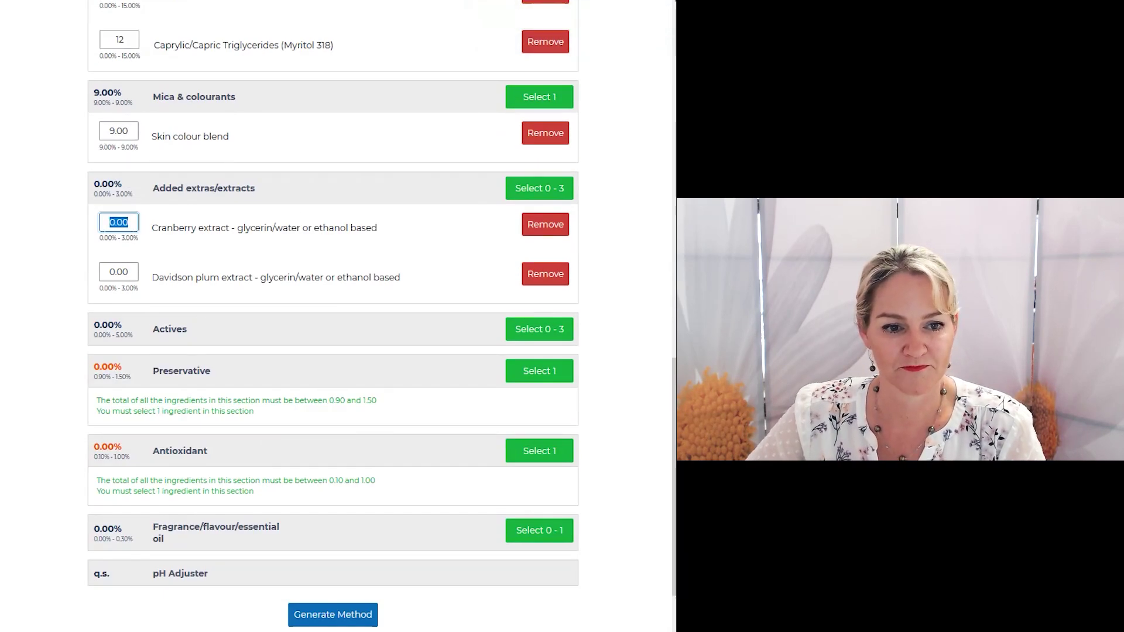
{"action": "type", "text": "1"}
{"action": "left_click", "coordinate": [104, 274]}
{"action": "type", "text": "1"}
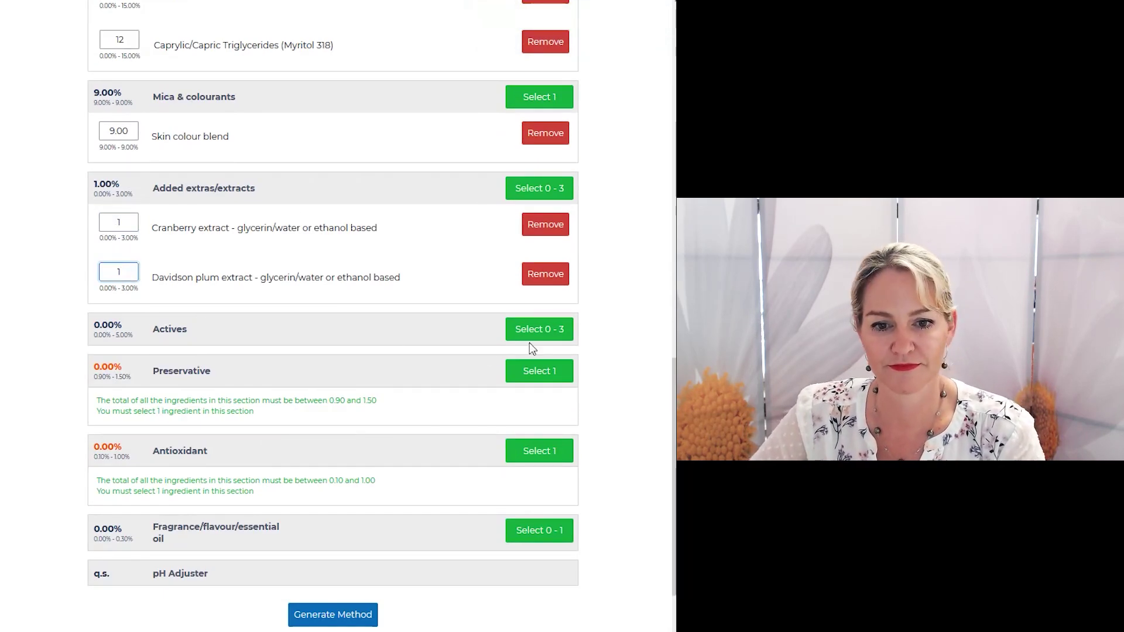
{"action": "left_click", "coordinate": [533, 332]}
Add Honey powder to the Actives at 0.5%, alongside Mushroom extract at 3%.
{"action": "scroll", "coordinate": [219, 284], "scroll_direction": "down", "scroll_amount": 3}
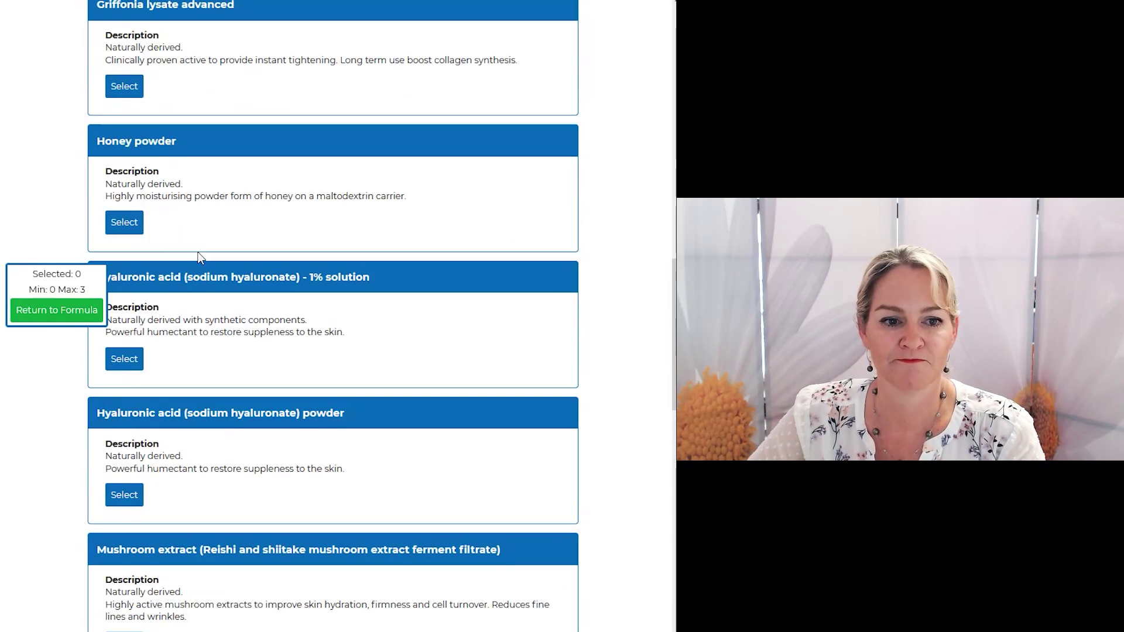
{"action": "left_click", "coordinate": [124, 223]}
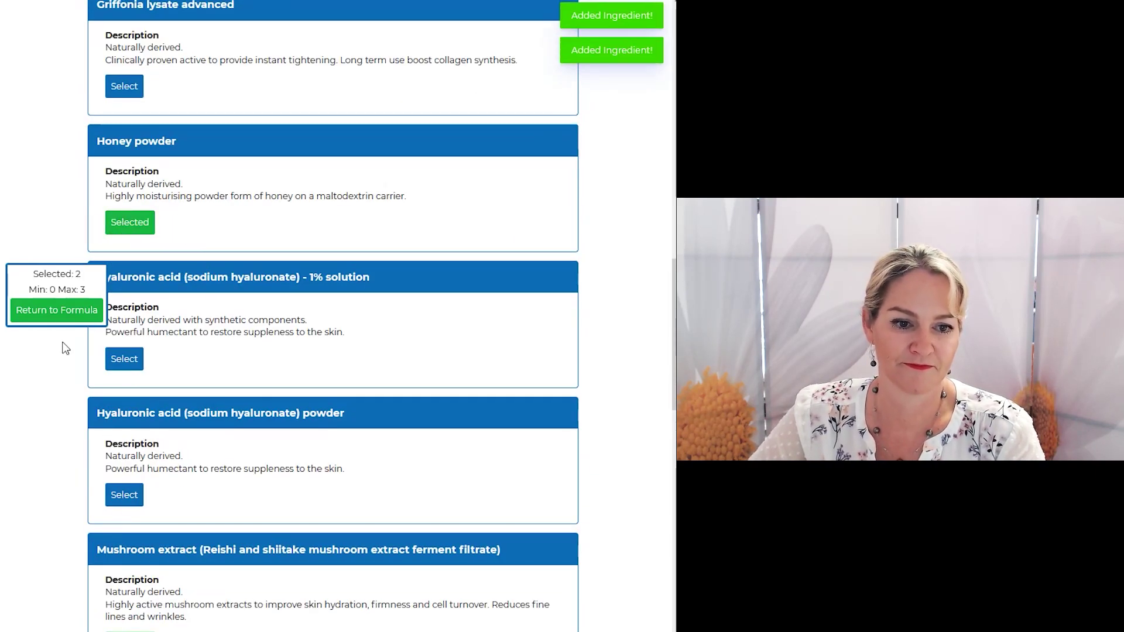
{"action": "left_click", "coordinate": [58, 310]}
{"action": "scroll", "coordinate": [293, 344], "scroll_direction": "down", "scroll_amount": 8}
{"action": "scroll", "coordinate": [153, 451], "scroll_direction": "down", "scroll_amount": 7}
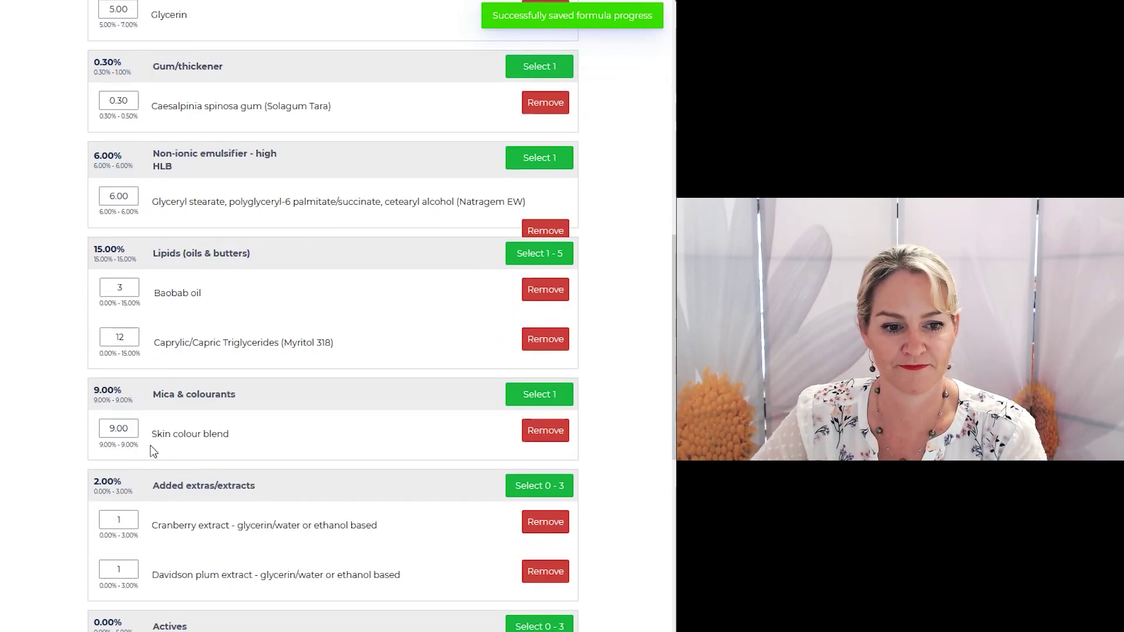
{"action": "left_click", "coordinate": [107, 281]}
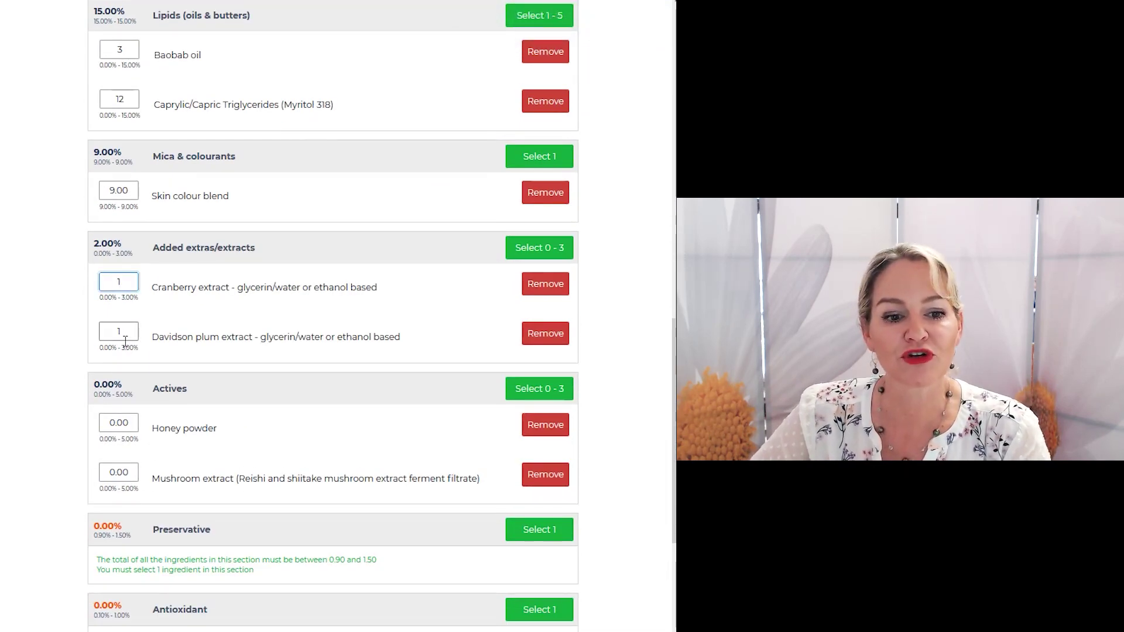
{"action": "left_click_drag", "start_coordinate": [135, 423], "coordinate": [107, 424]}
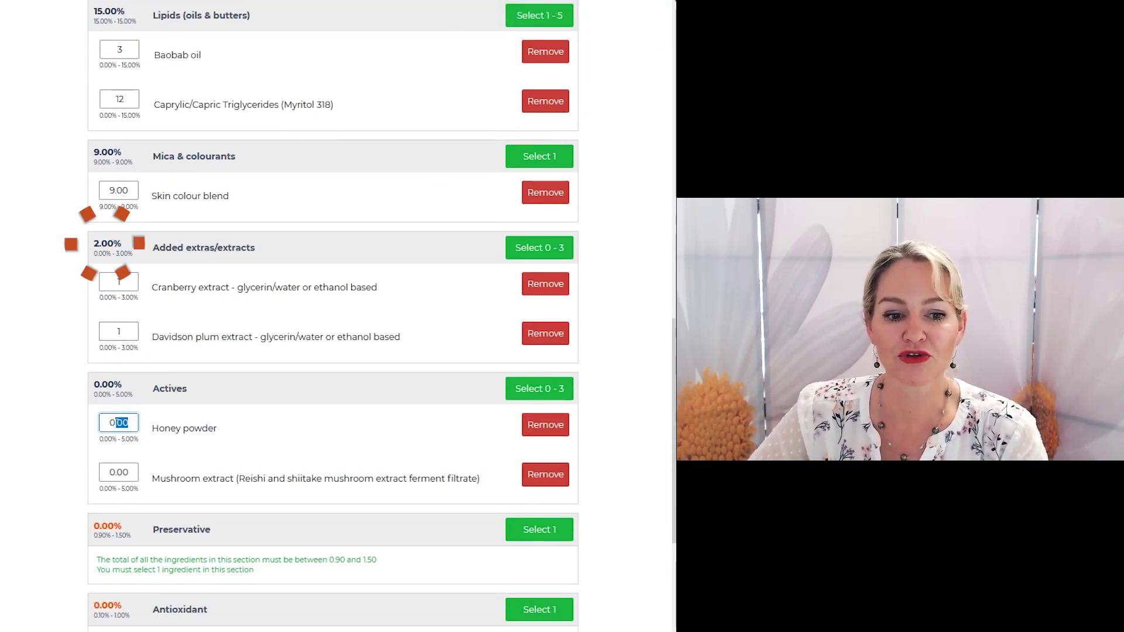
{"action": "type", "text": "0.5"}
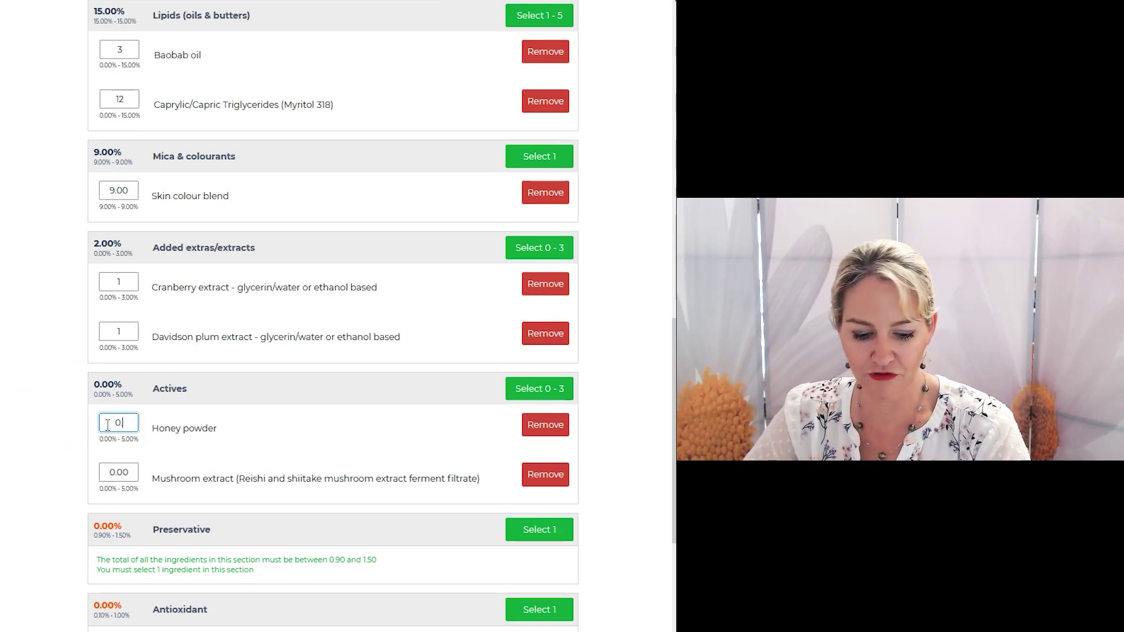
{"action": "left_click", "coordinate": [128, 472]}
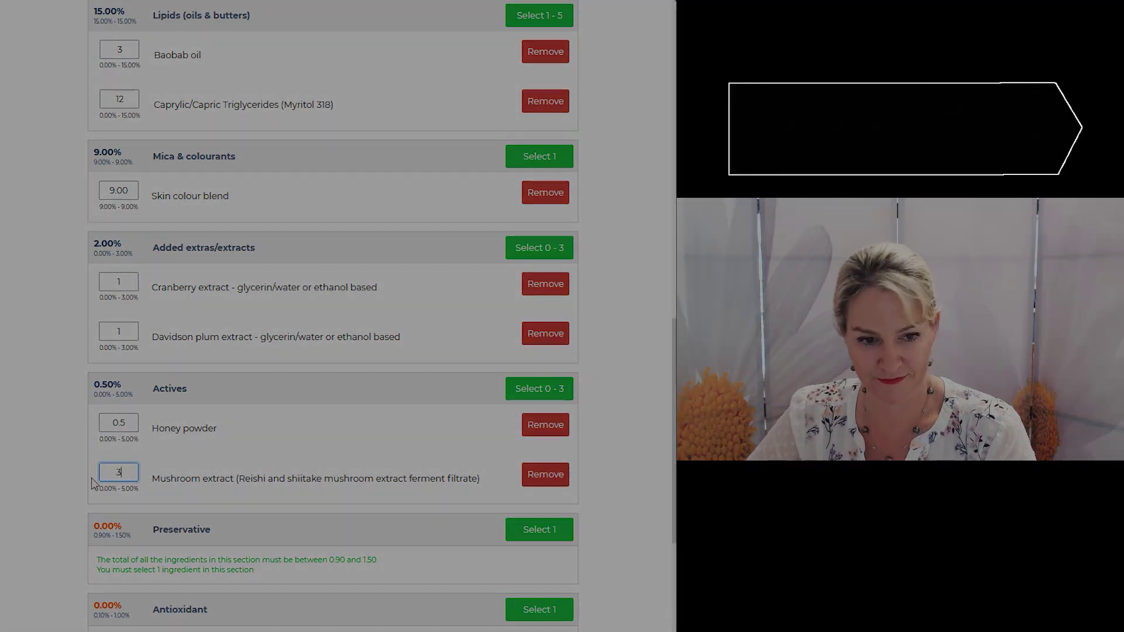
{"action": "scroll", "coordinate": [464, 376], "scroll_direction": "down", "scroll_amount": 3}
Choose Naticide as the preservative and Tocopherol - d-alpha 50% as the antioxidant.
{"action": "left_click", "coordinate": [542, 349]}
{"action": "scroll", "coordinate": [371, 275], "scroll_direction": "down", "scroll_amount": 5}
{"action": "left_click", "coordinate": [124, 355]}
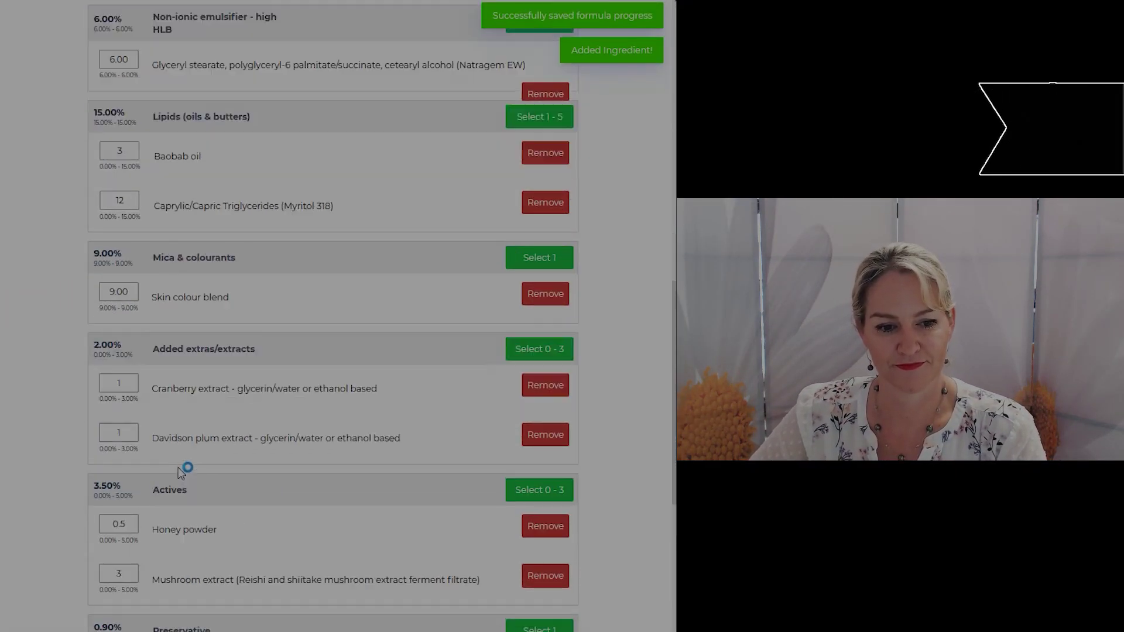
{"action": "scroll", "coordinate": [184, 467], "scroll_direction": "down", "scroll_amount": 5}
{"action": "left_click", "coordinate": [526, 448]}
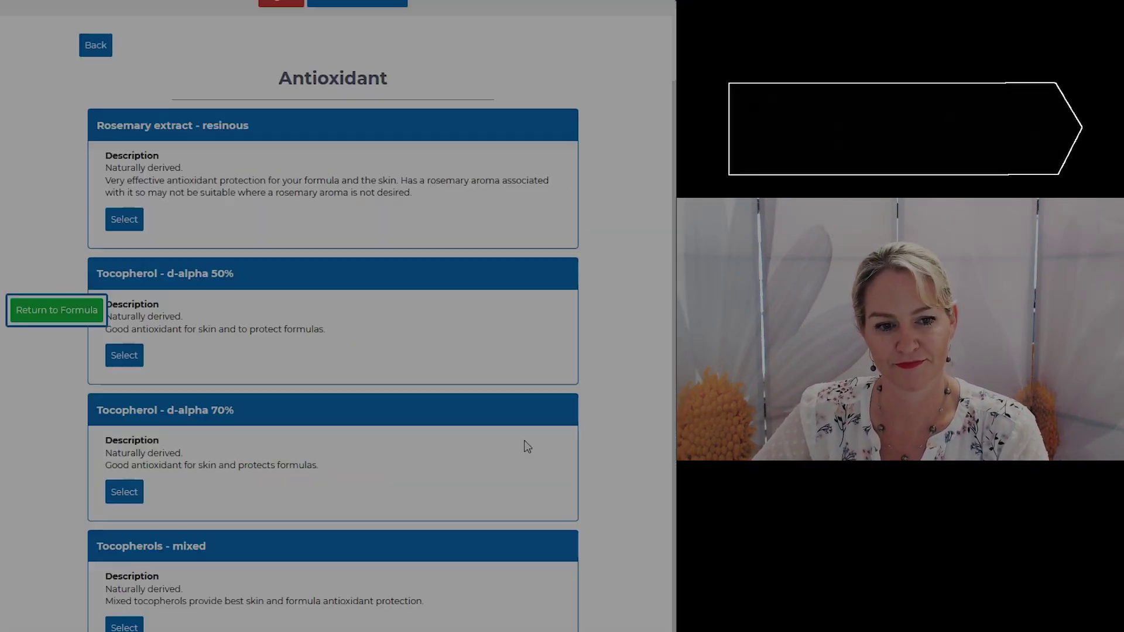
{"action": "left_click", "coordinate": [136, 354]}
{"action": "scroll", "coordinate": [233, 360], "scroll_direction": "down", "scroll_amount": 10}
{"action": "scroll", "coordinate": [233, 360], "scroll_direction": "up", "scroll_amount": 10}
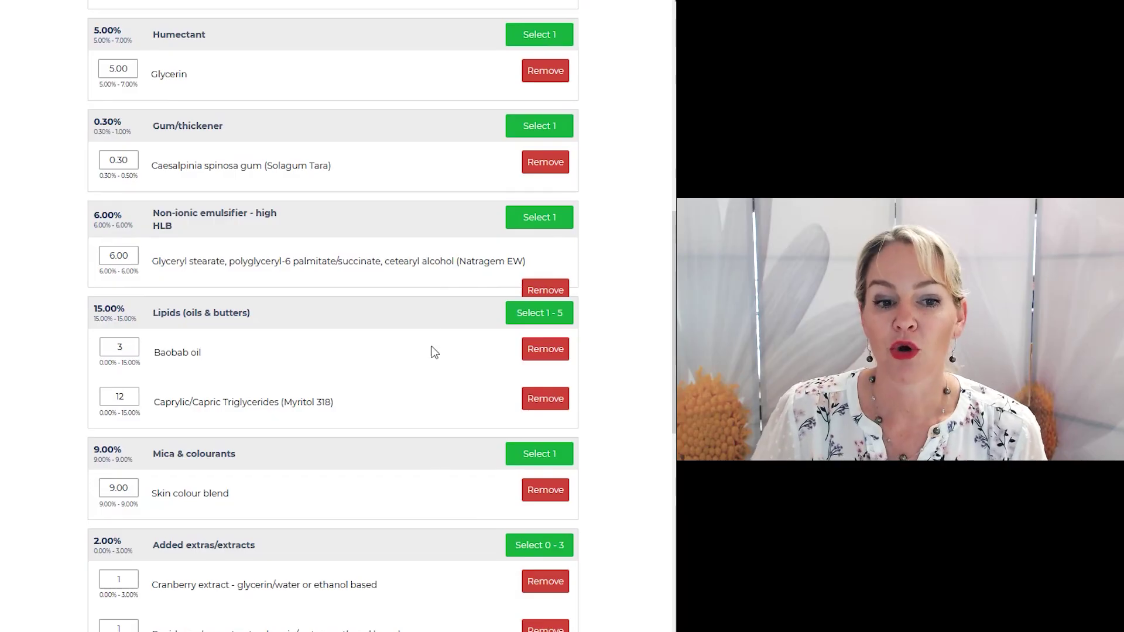
Review the non-ionic emulsifier choices and return to the formula, with progress saved.
{"action": "left_click", "coordinate": [555, 221]}
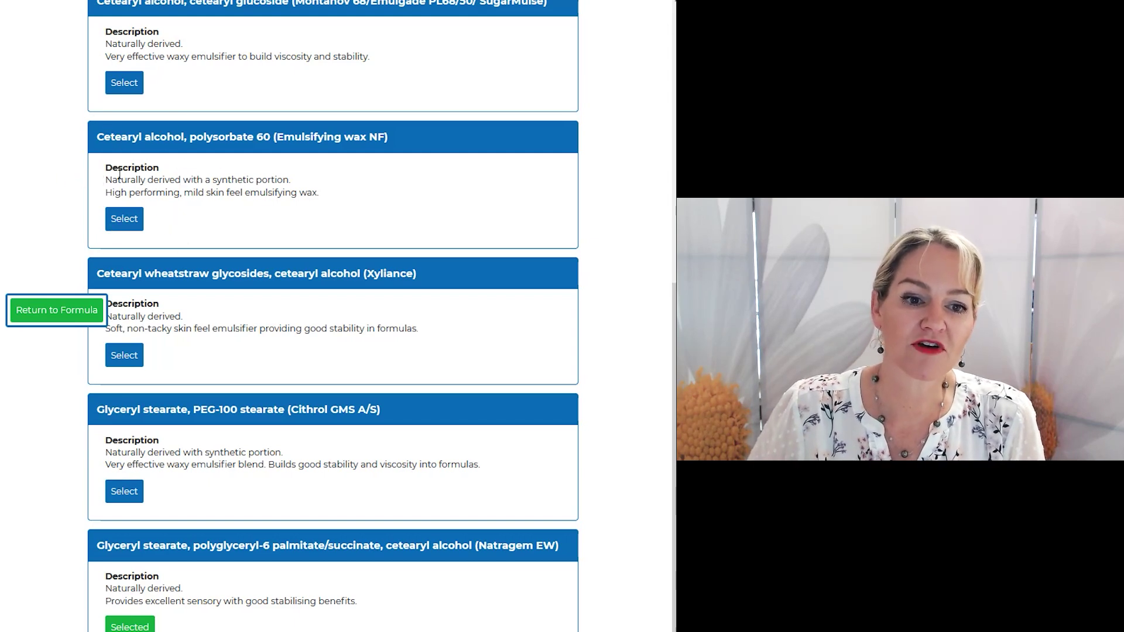
{"action": "left_click", "coordinate": [143, 331]}
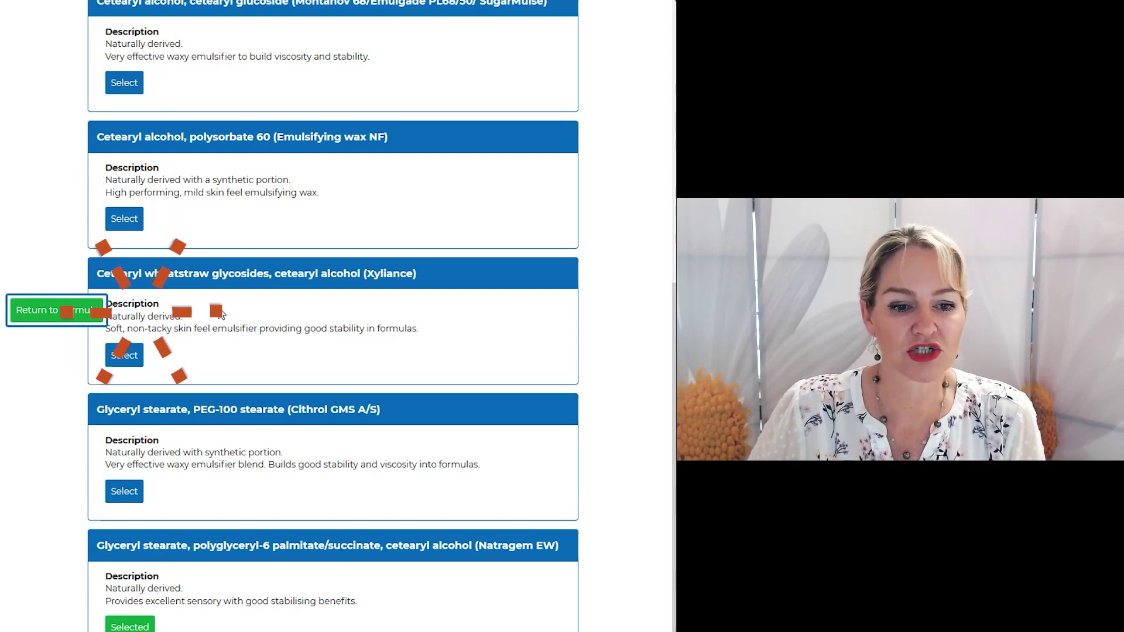
{"action": "left_click", "coordinate": [131, 463]}
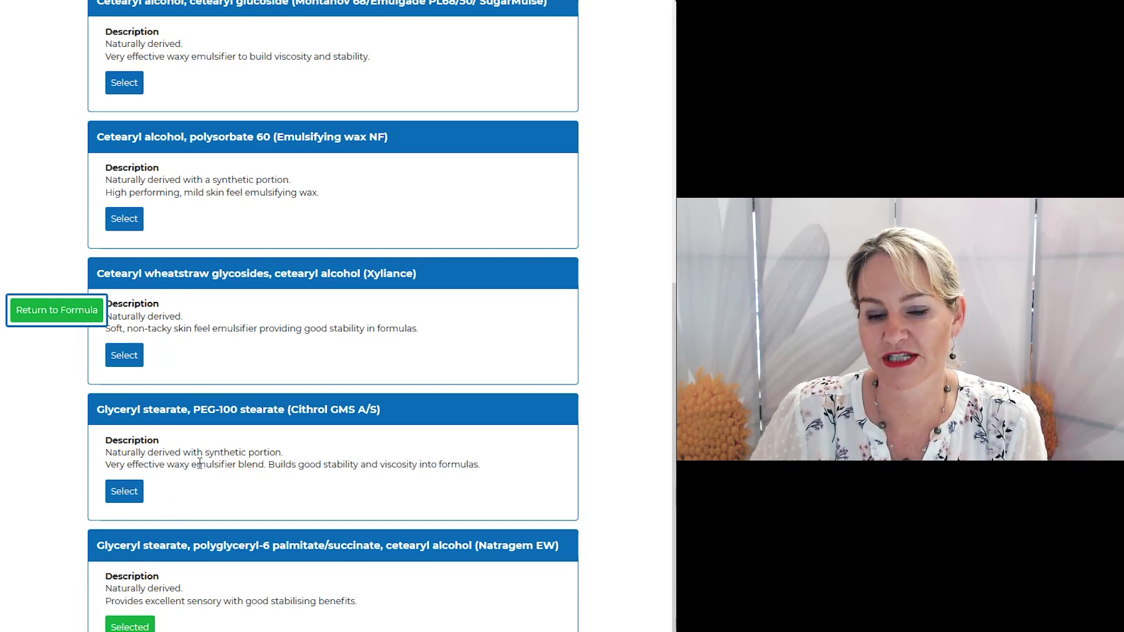
{"action": "left_click", "coordinate": [38, 321]}
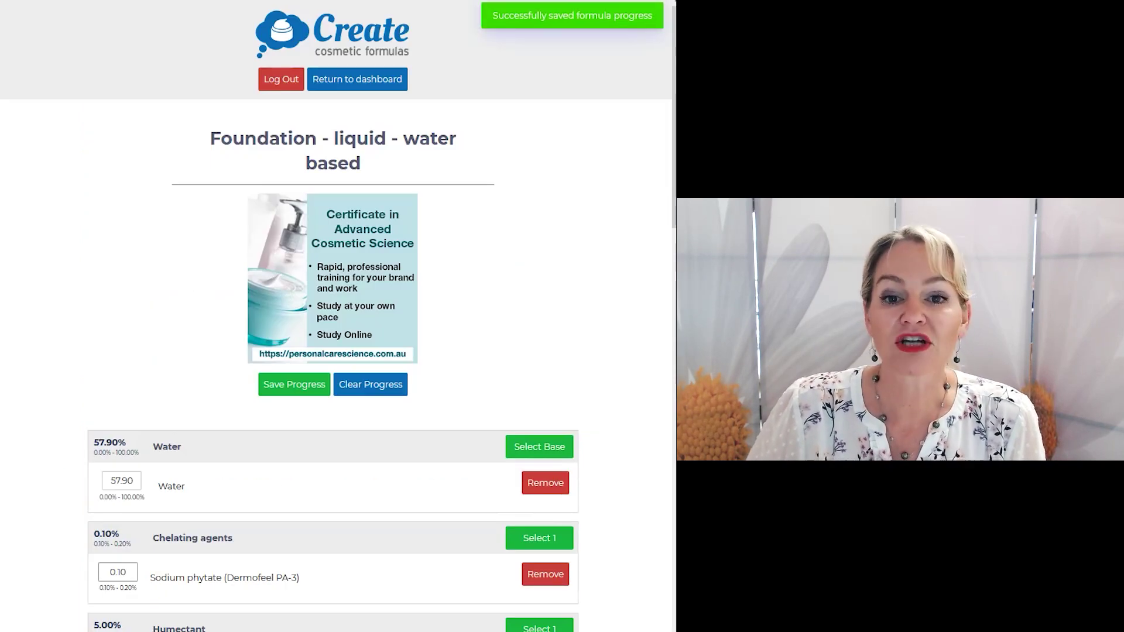
{"action": "scroll", "coordinate": [597, 302], "scroll_direction": "down", "scroll_amount": 8}
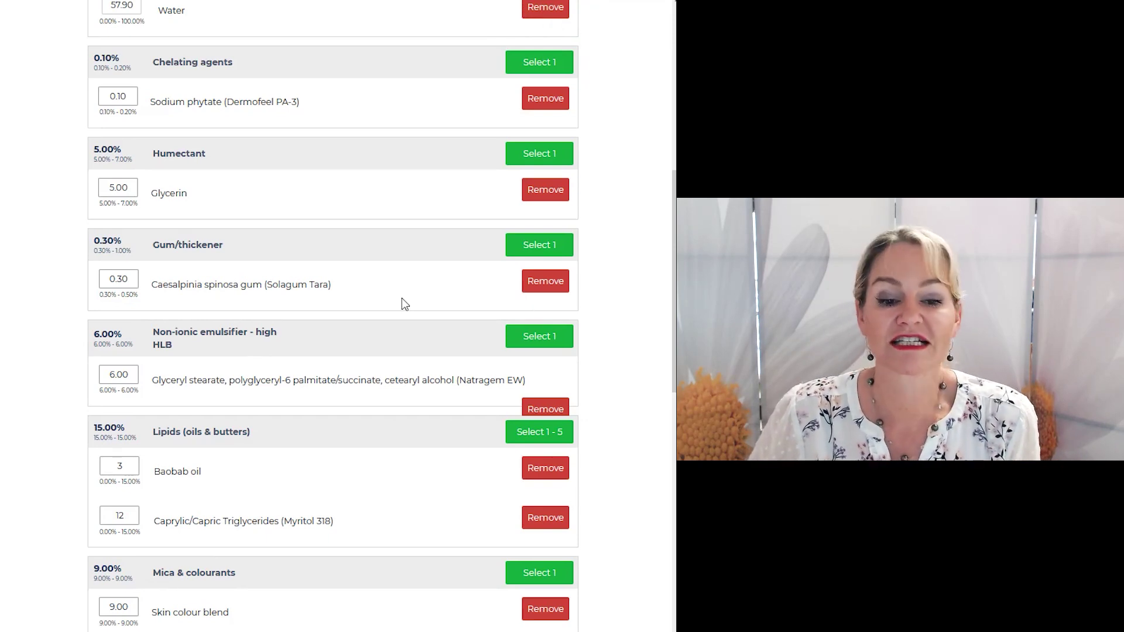
{"action": "scroll", "coordinate": [402, 303], "scroll_direction": "down", "scroll_amount": 2}
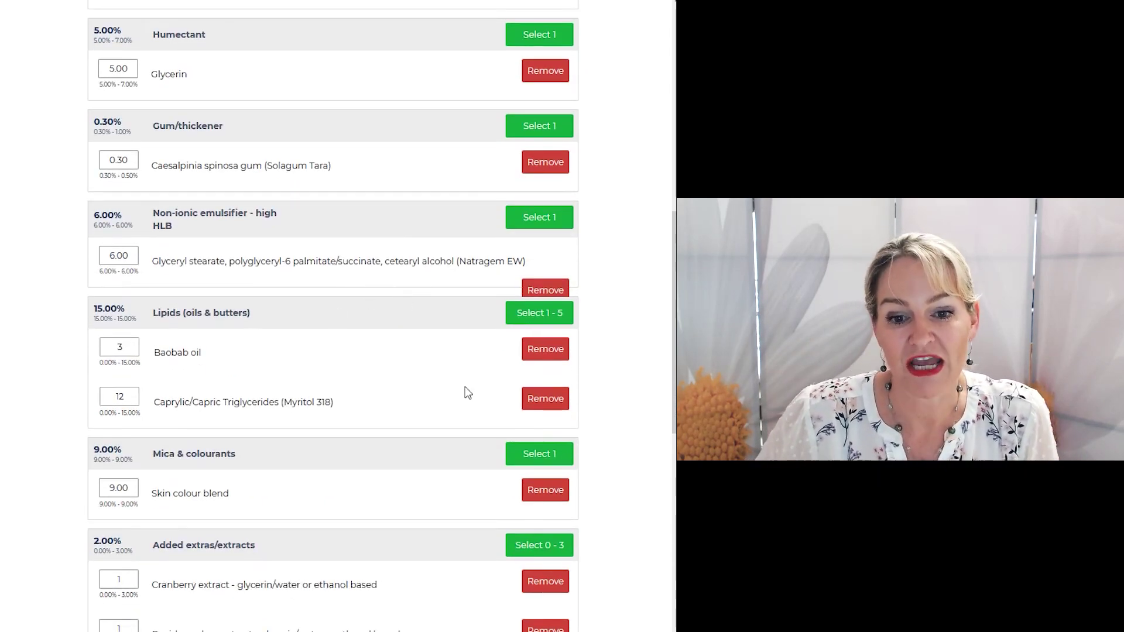
{"action": "left_click", "coordinate": [523, 314]}
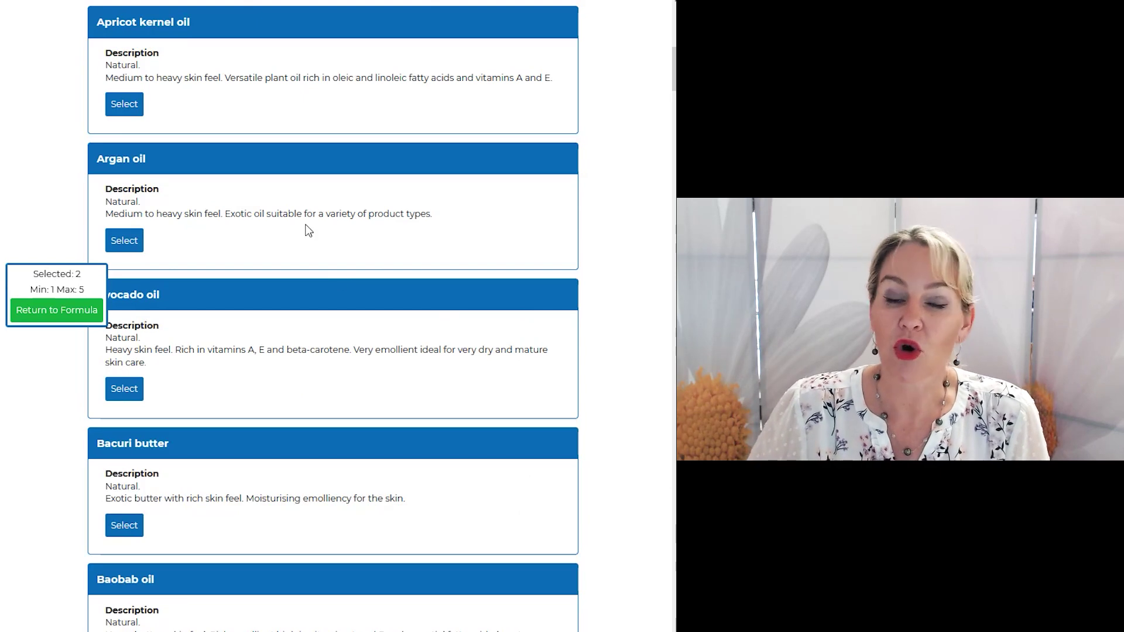
{"action": "scroll", "coordinate": [309, 230], "scroll_direction": "down", "scroll_amount": 10}
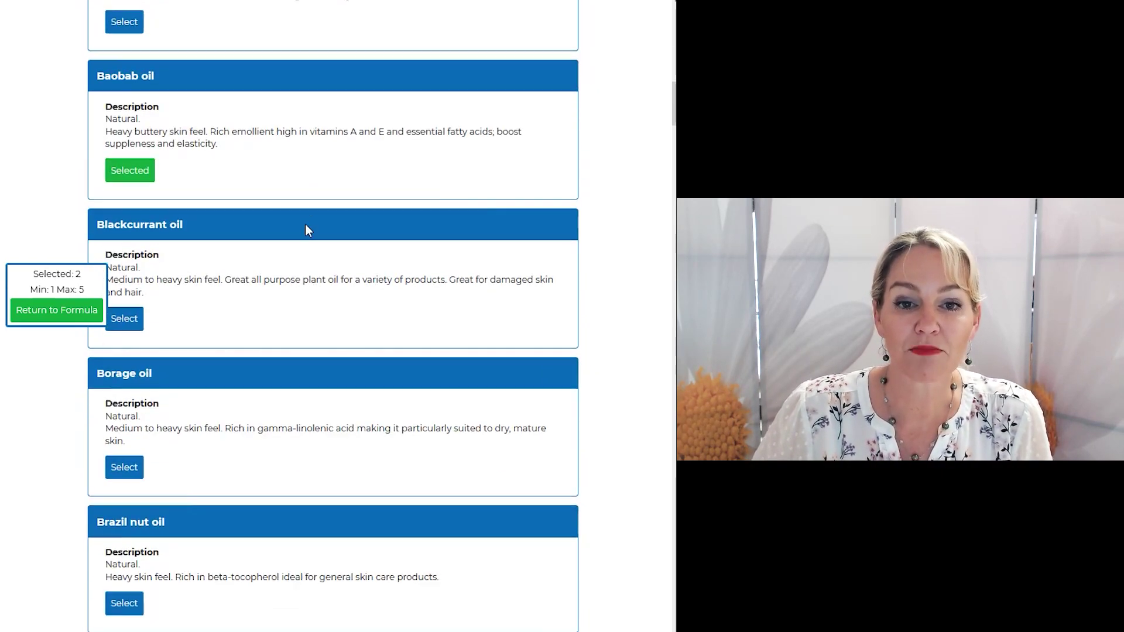
{"action": "scroll", "coordinate": [320, 273], "scroll_direction": "down", "scroll_amount": 1}
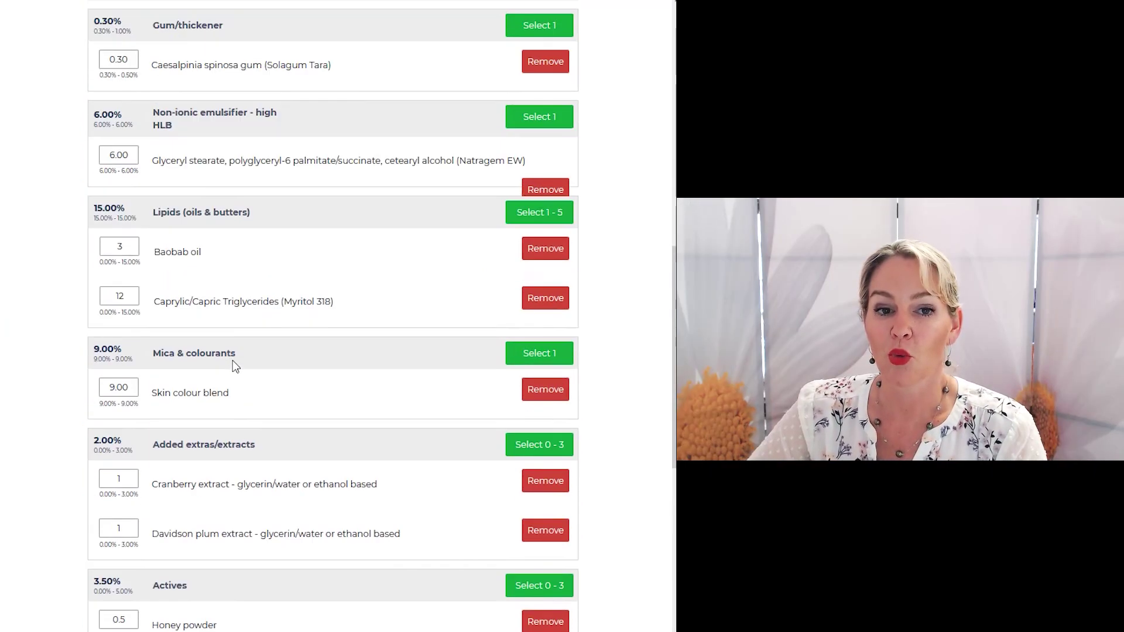
{"action": "scroll", "coordinate": [233, 360], "scroll_direction": "up", "scroll_amount": 1}
Generate the method and review the phase A–D ingredient table and numbered steps.
{"action": "scroll", "coordinate": [233, 360], "scroll_direction": "down", "scroll_amount": 7}
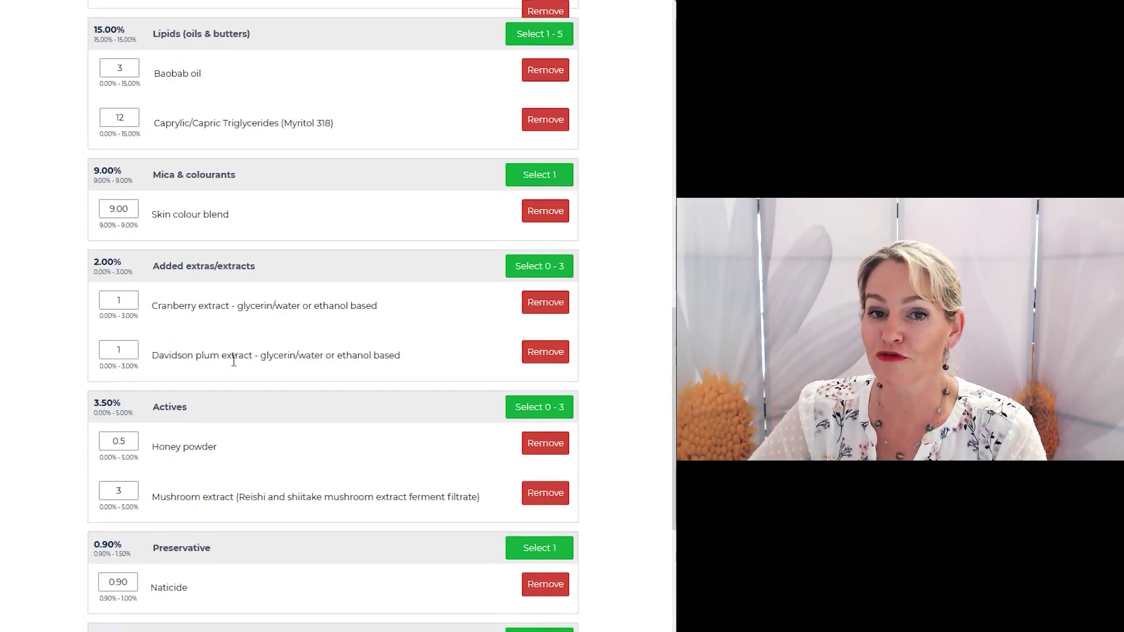
{"action": "scroll", "coordinate": [233, 360], "scroll_direction": "down", "scroll_amount": 1}
{"action": "left_click", "coordinate": [345, 519]}
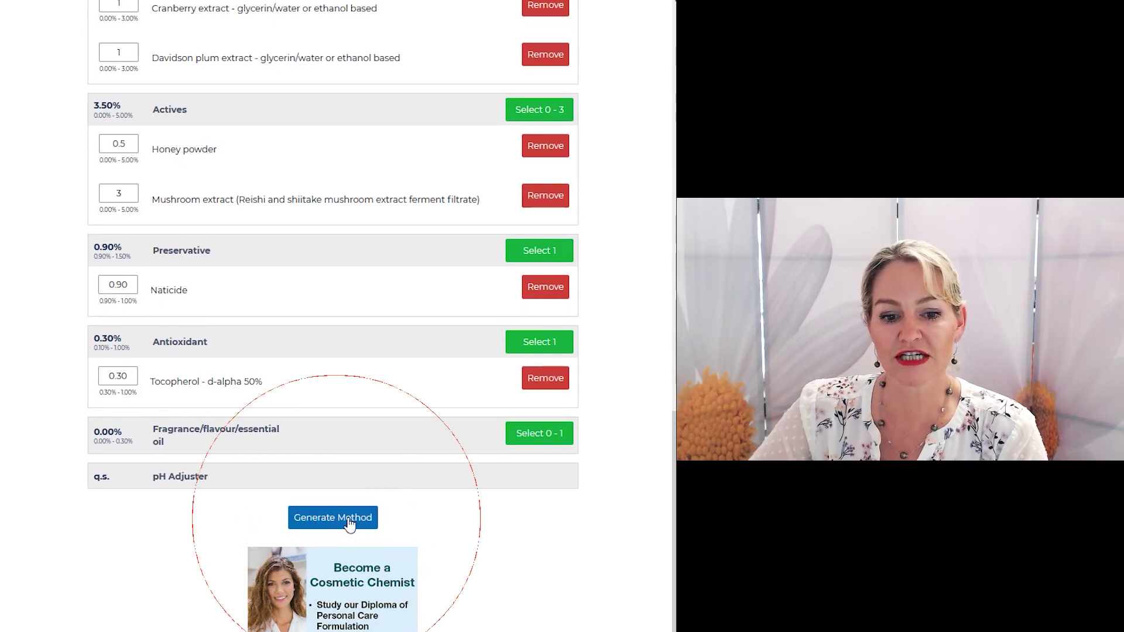
{"action": "scroll", "coordinate": [615, 433], "scroll_direction": "down", "scroll_amount": 4}
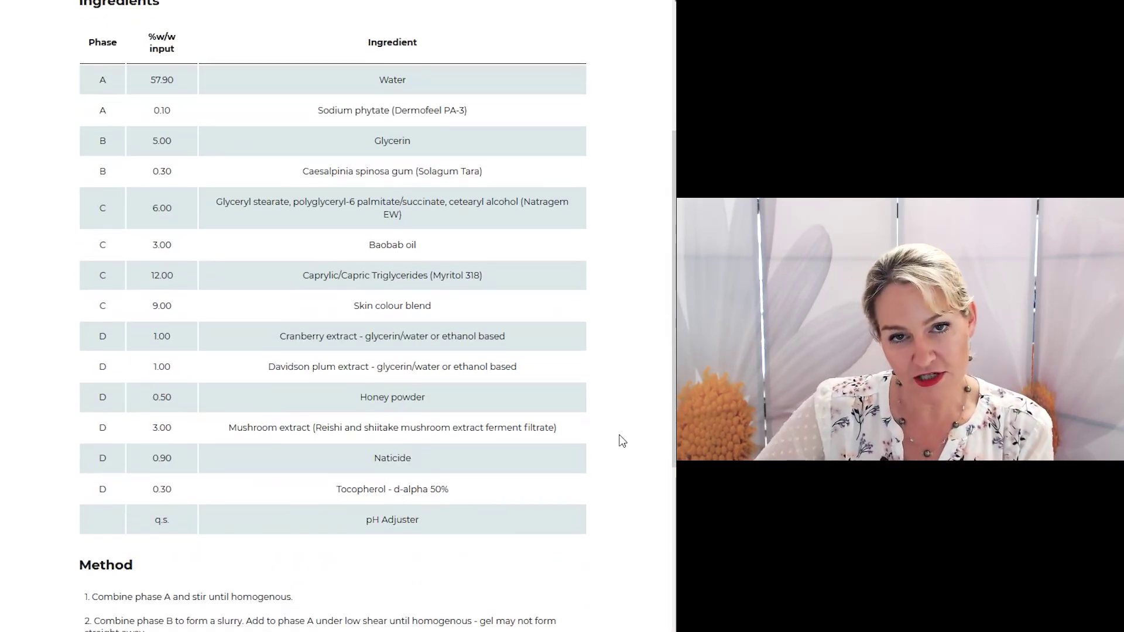
{"action": "scroll", "coordinate": [617, 436], "scroll_direction": "down", "scroll_amount": 4}
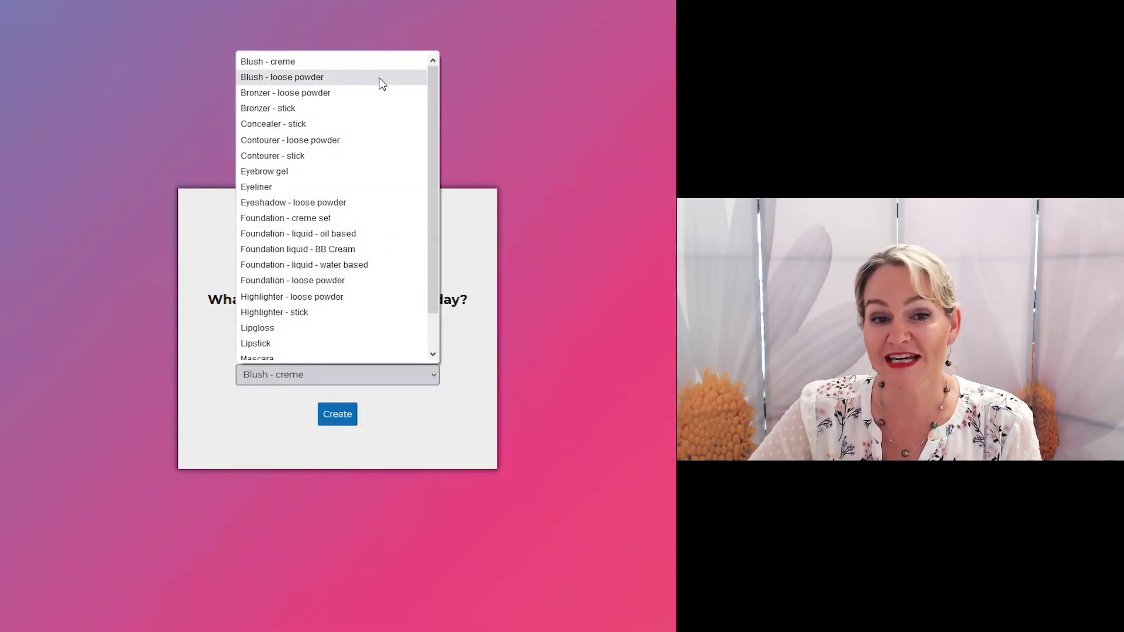
{"action": "scroll", "coordinate": [381, 82], "scroll_direction": "down", "scroll_amount": 1}
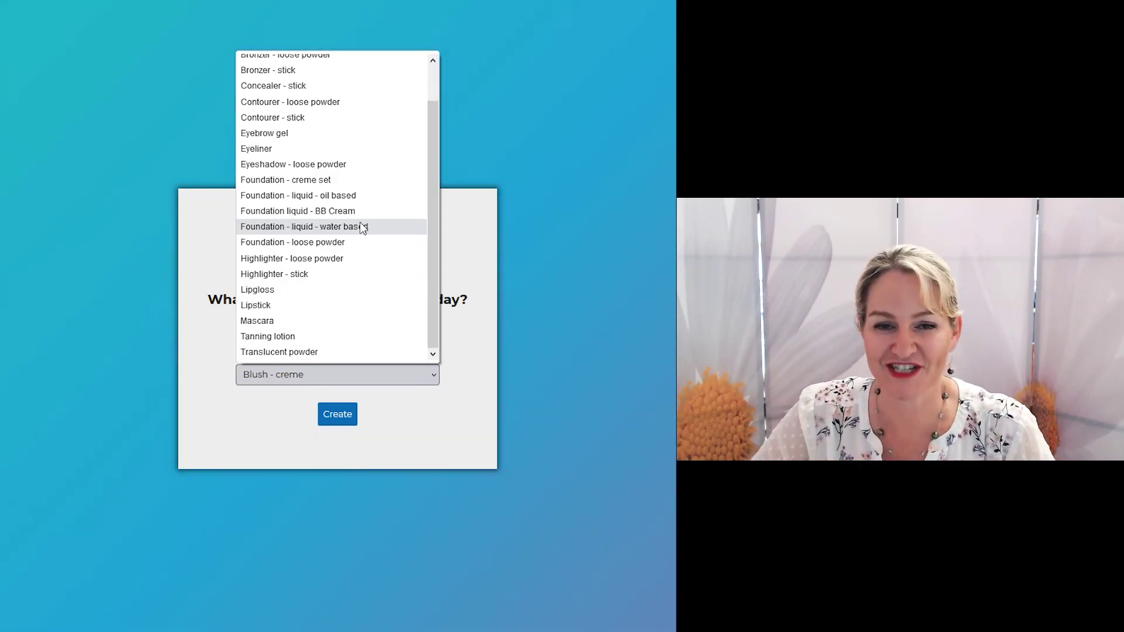
{"action": "left_click", "coordinate": [579, 311]}
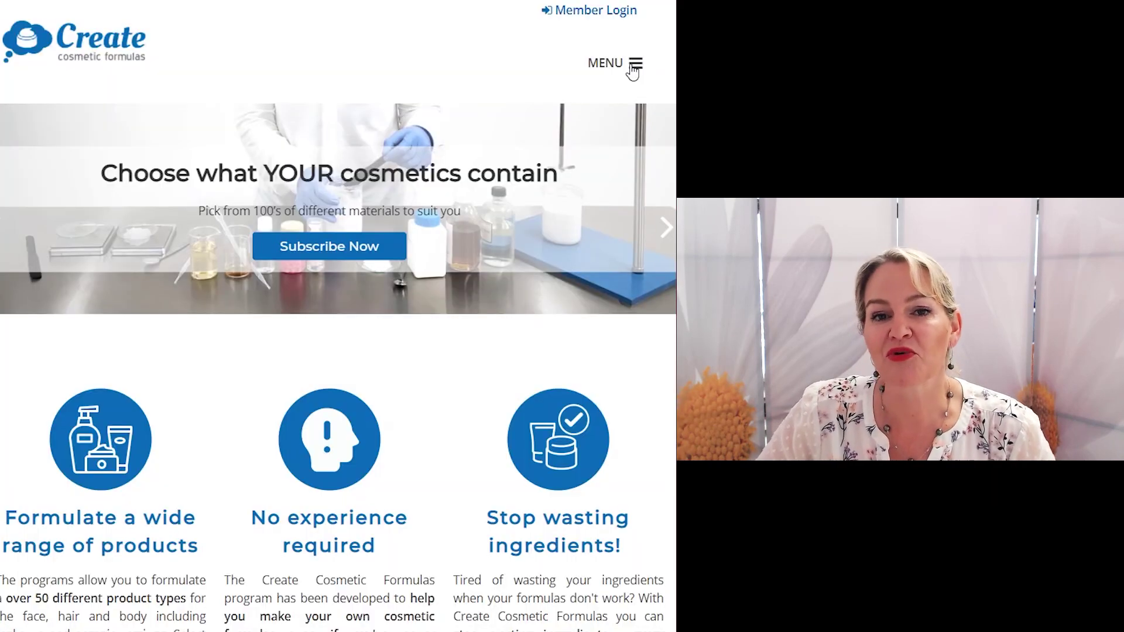
{"action": "left_click", "coordinate": [632, 68]}
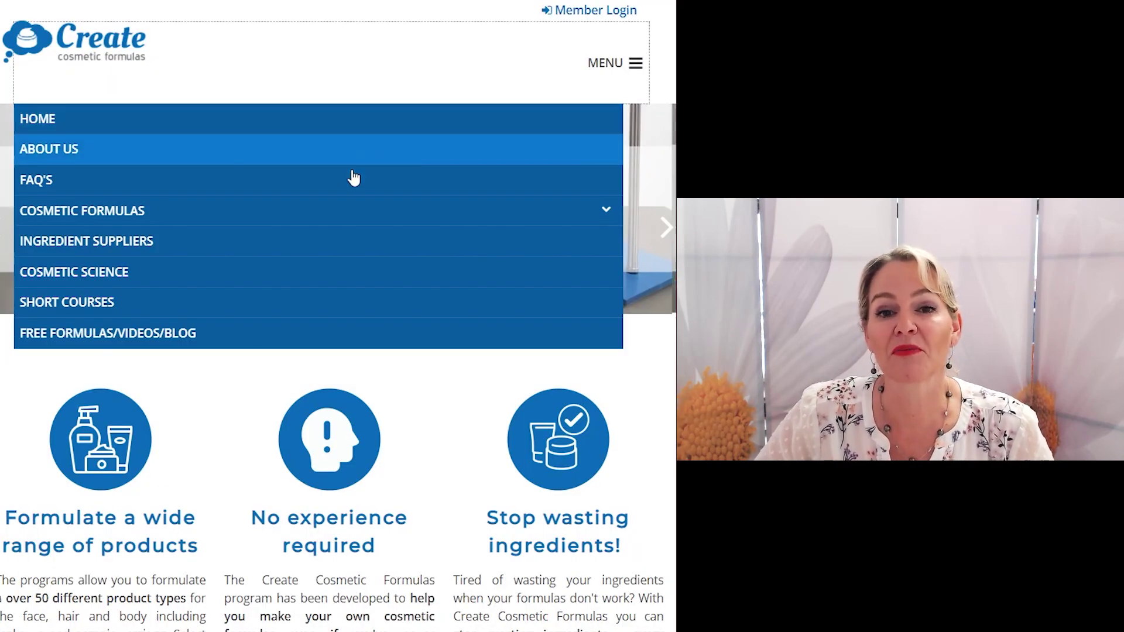
Go to Make makeup formulas under Cosmetic Formulas and view its $99AUD/year subscription offer.
{"action": "left_click", "coordinate": [328, 215]}
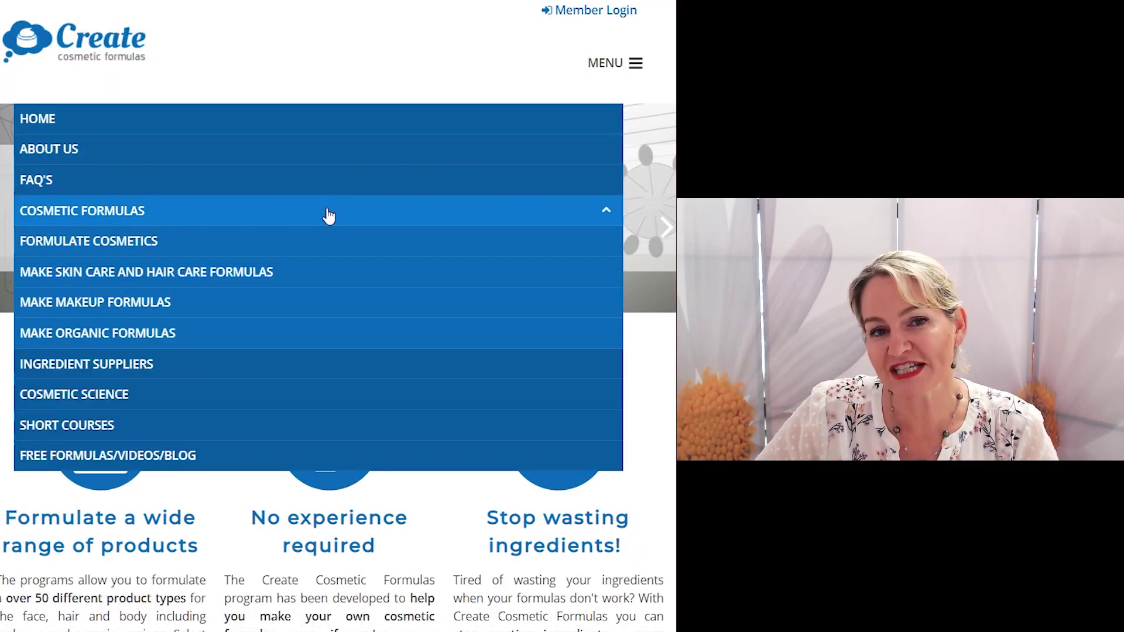
{"action": "left_click", "coordinate": [281, 305]}
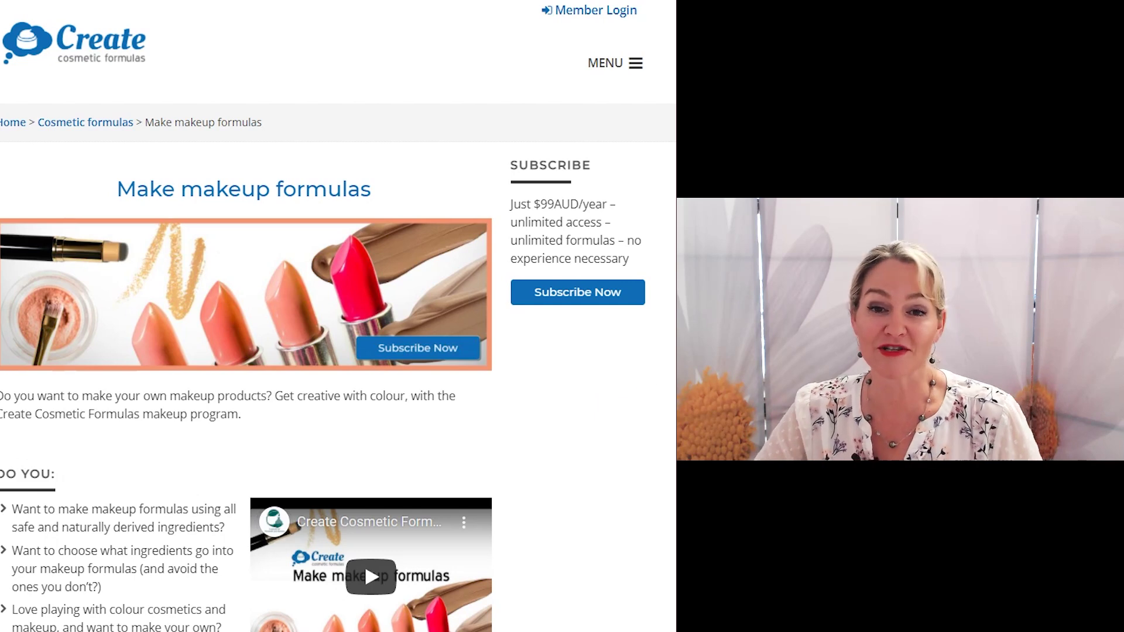
{"action": "scroll", "coordinate": [337, 316], "scroll_direction": "down", "scroll_amount": 3}
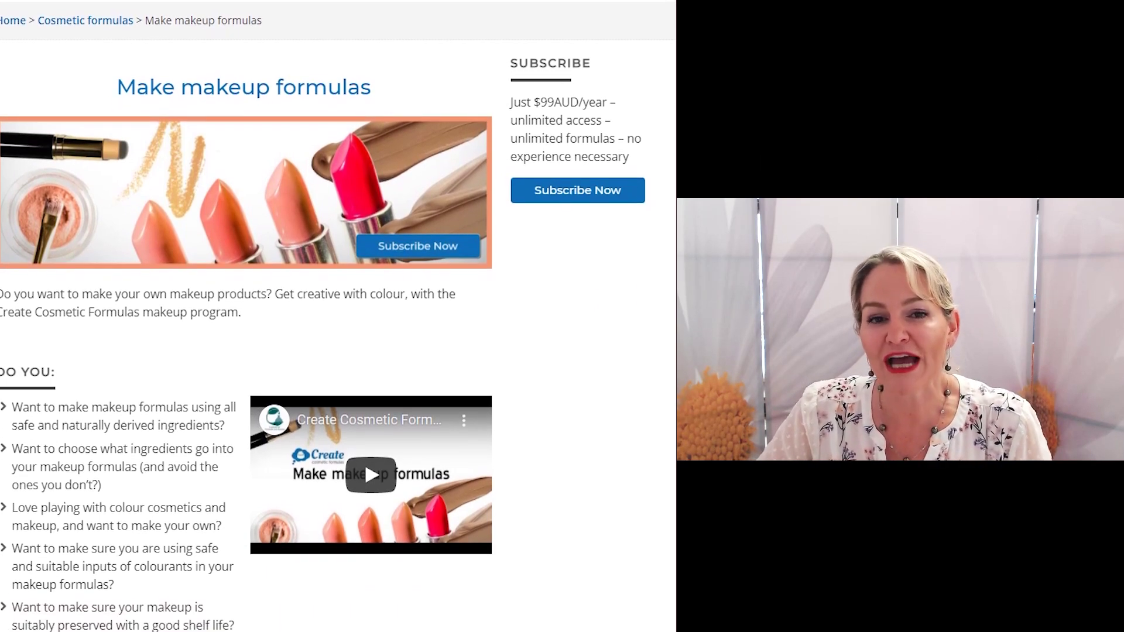